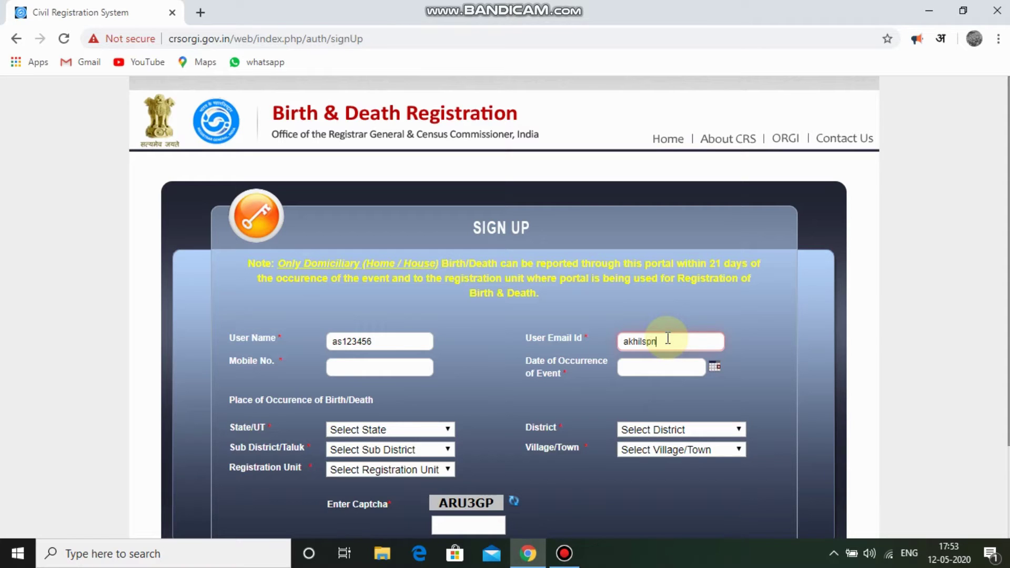
Complete the user's Gmail address in the User Email Id field.
type("@gmai")
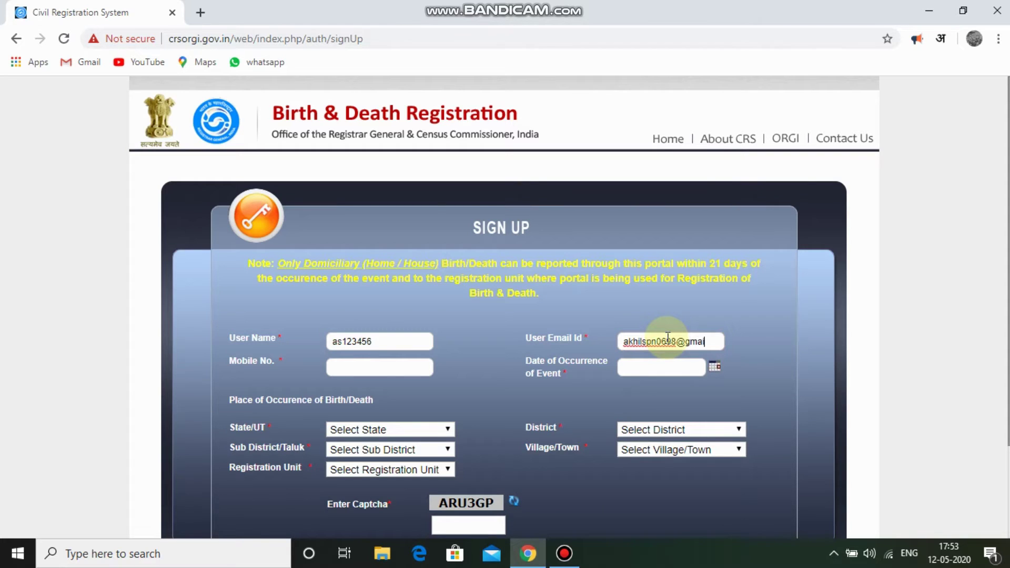
type("l.com")
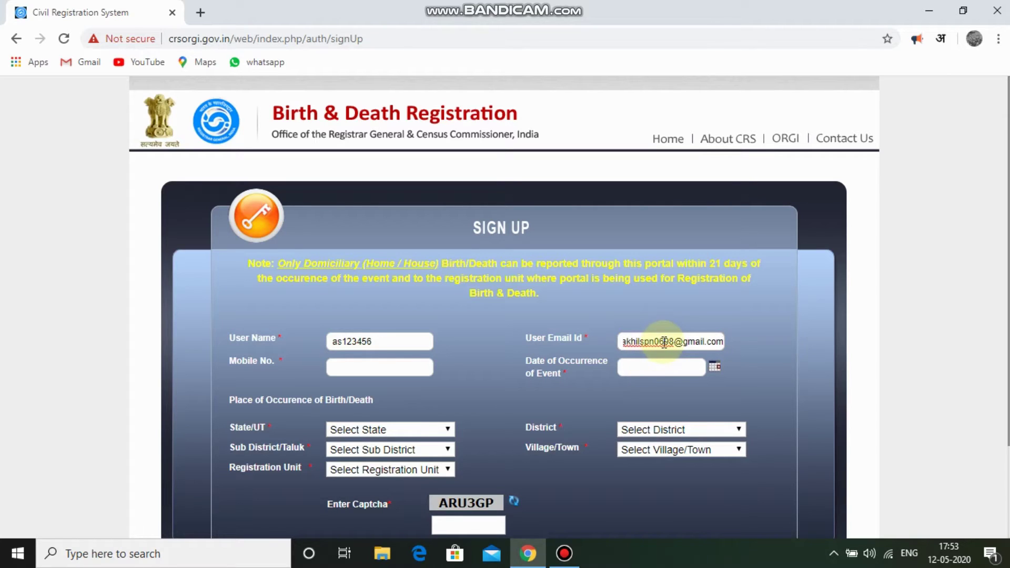
left_click(404, 362)
Enter the user's mobile number, set the event date to 12-05-2020, and recheck the e-mail.
left_click(379, 366)
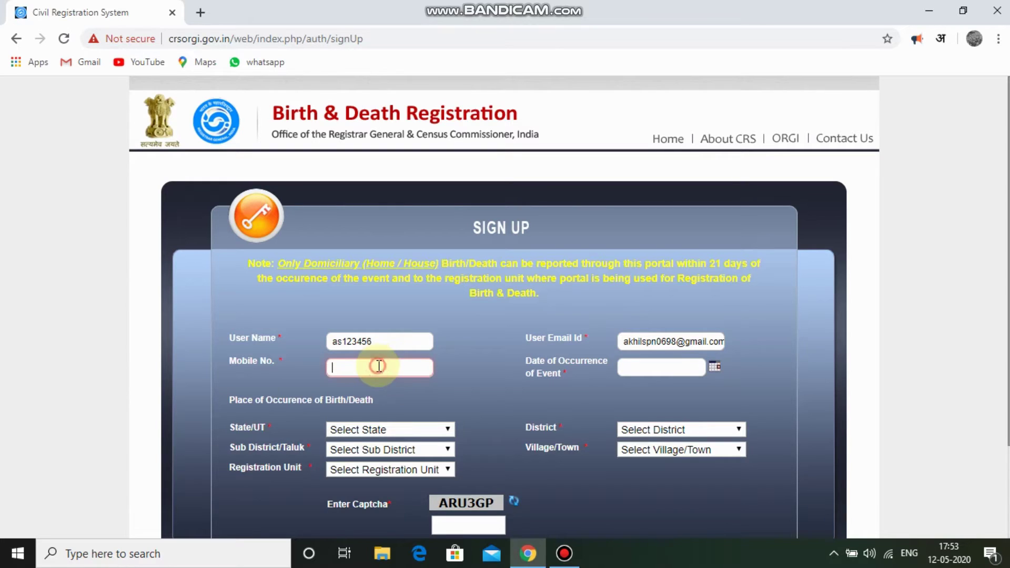
type("80")
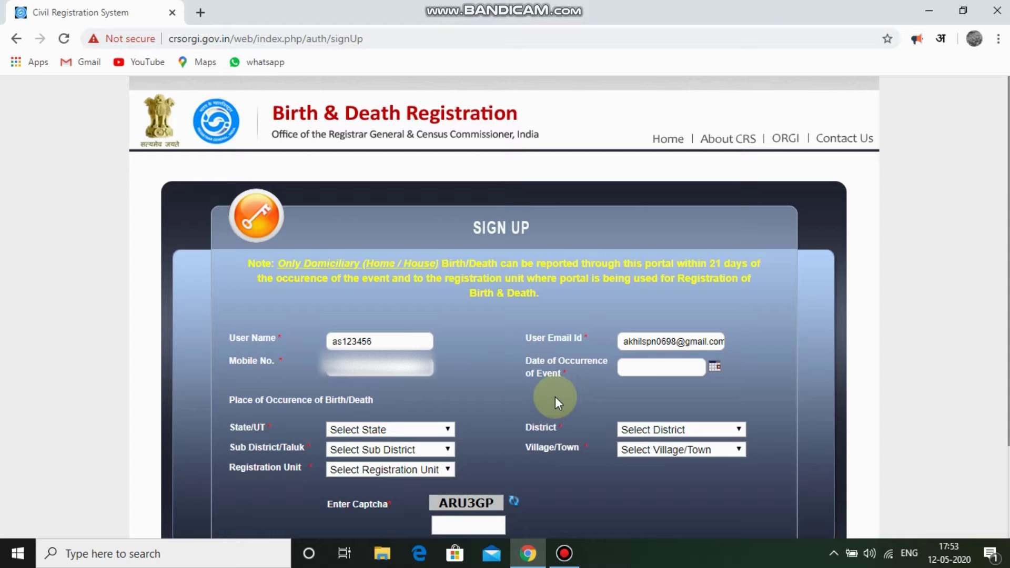
left_click(716, 364)
left_click(688, 278)
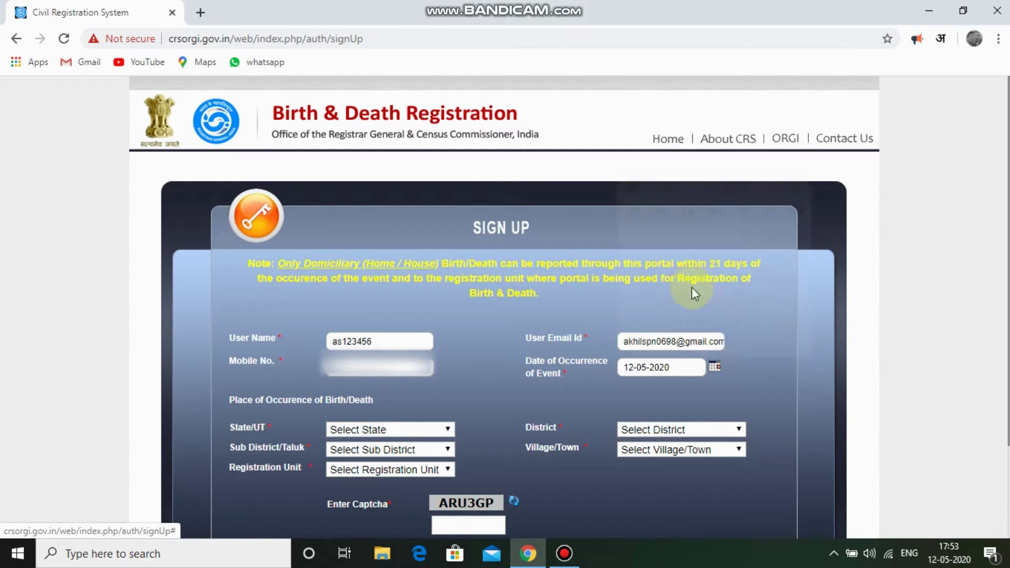
left_click(620, 339)
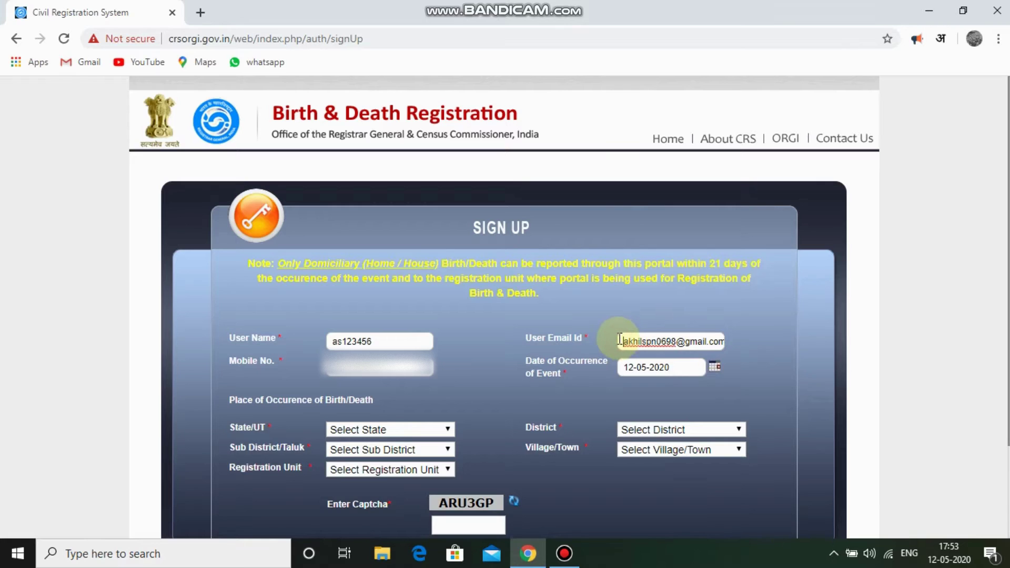
key("Right")
key("Right")
key("Right")
key("Right")
key("Right")
key("Right")
key("Right")
key("Right")
key("Right")
key("Right")
key("Right")
key("Right")
key("Right")
key("Right")
key("Right")
key("Right")
key("Right")
key("Right")
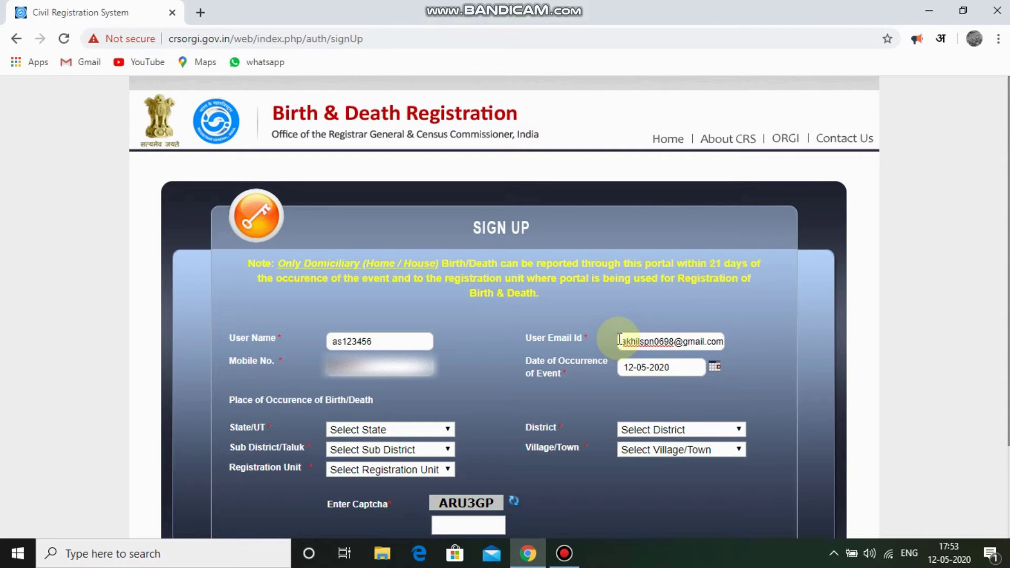
Choose Uttar Pradesh as state, with Shahjahanpur as both district and sub-district.
key("Return")
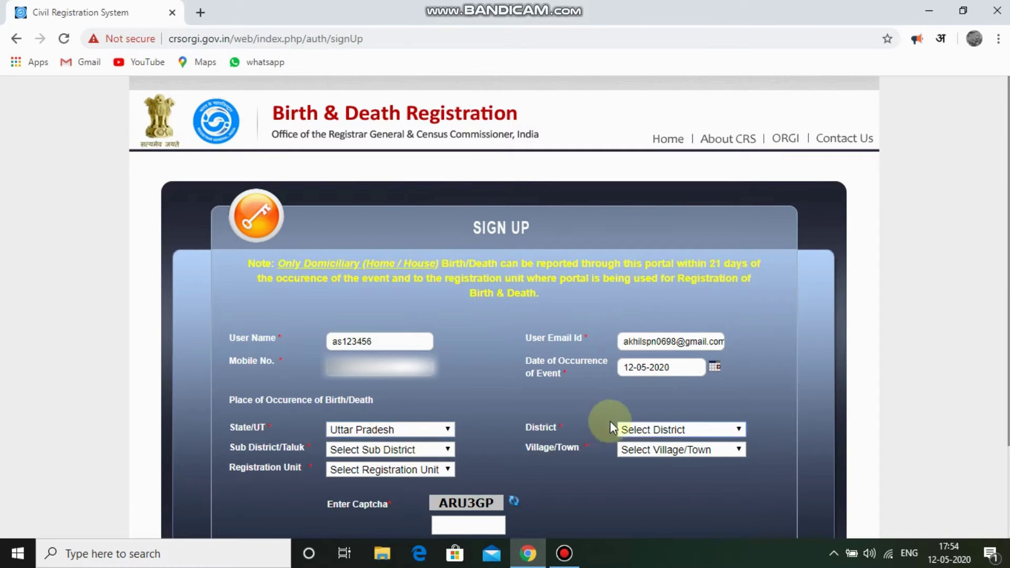
left_click(639, 430)
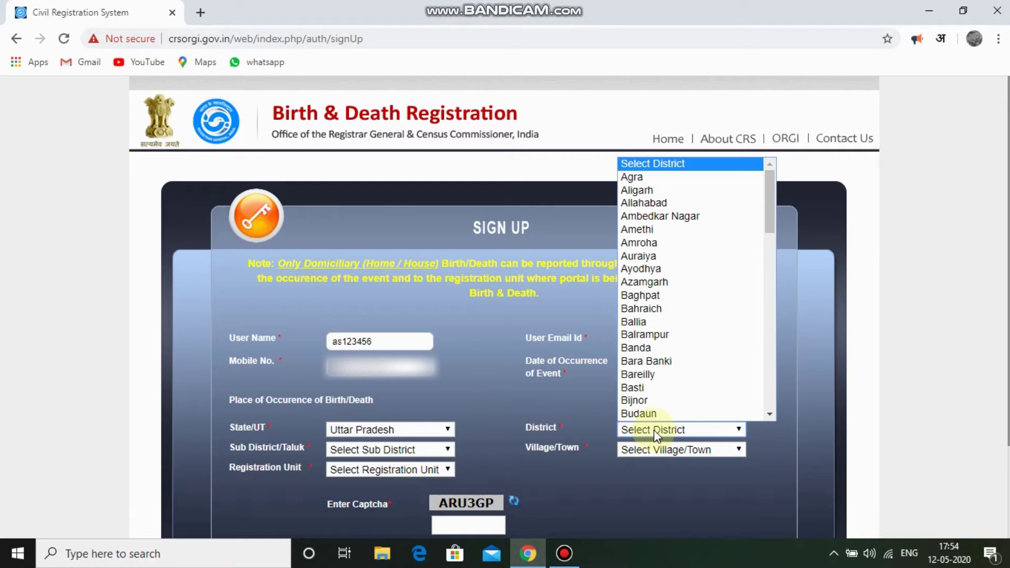
type("sh")
left_click(655, 433)
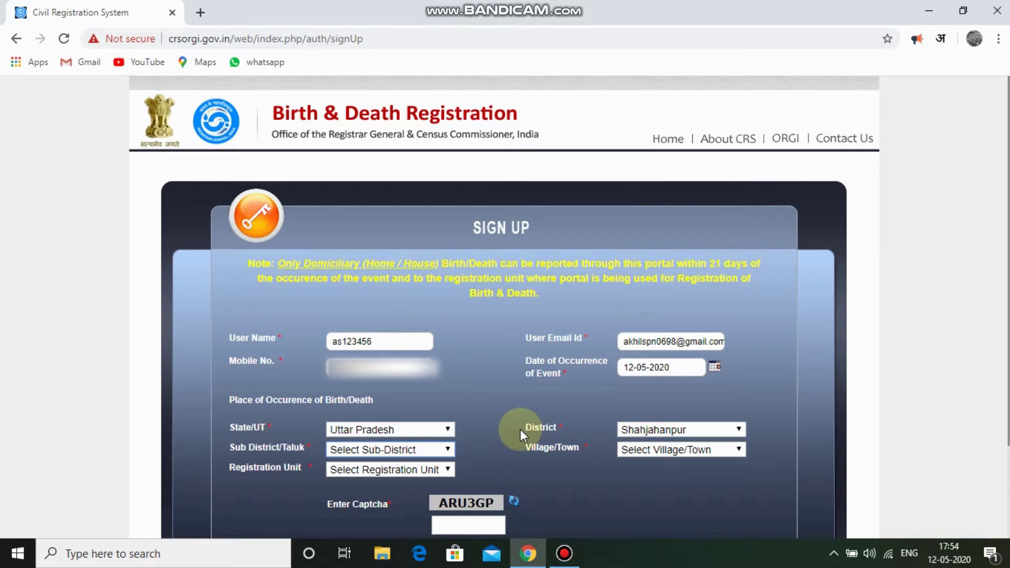
left_click(382, 449)
key("Down")
key("Down")
key("Down")
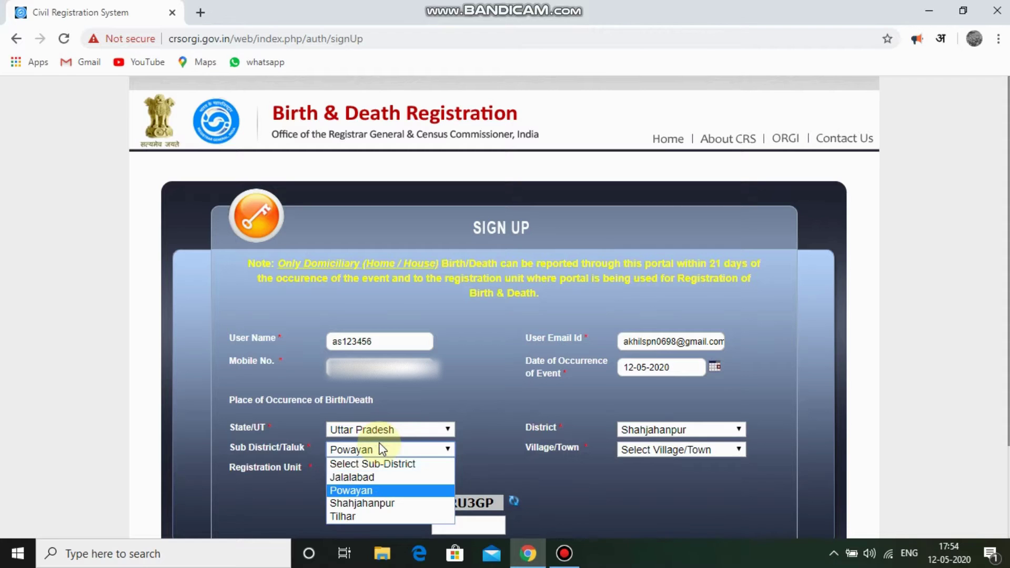
key("Return")
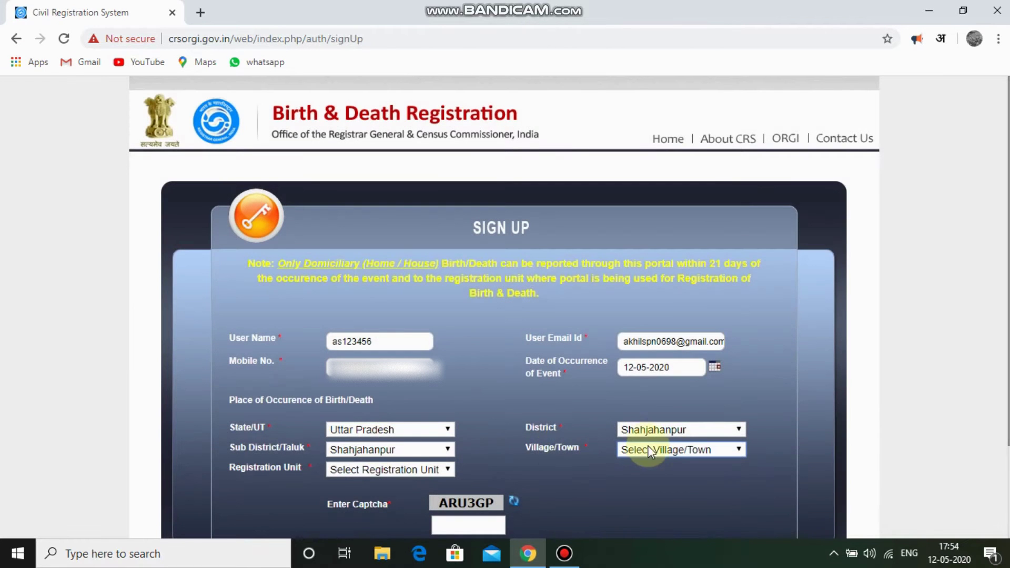
Set the village/town to Shahjahanpur and the registration unit to NAGAR NIGAM SHAHJAHANPUR.
left_click(651, 450)
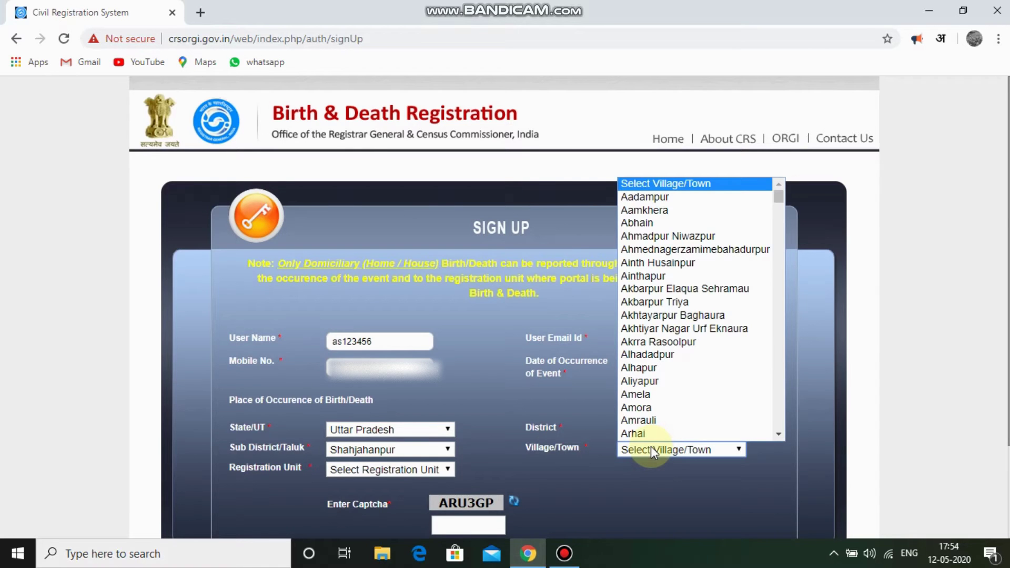
type("sh")
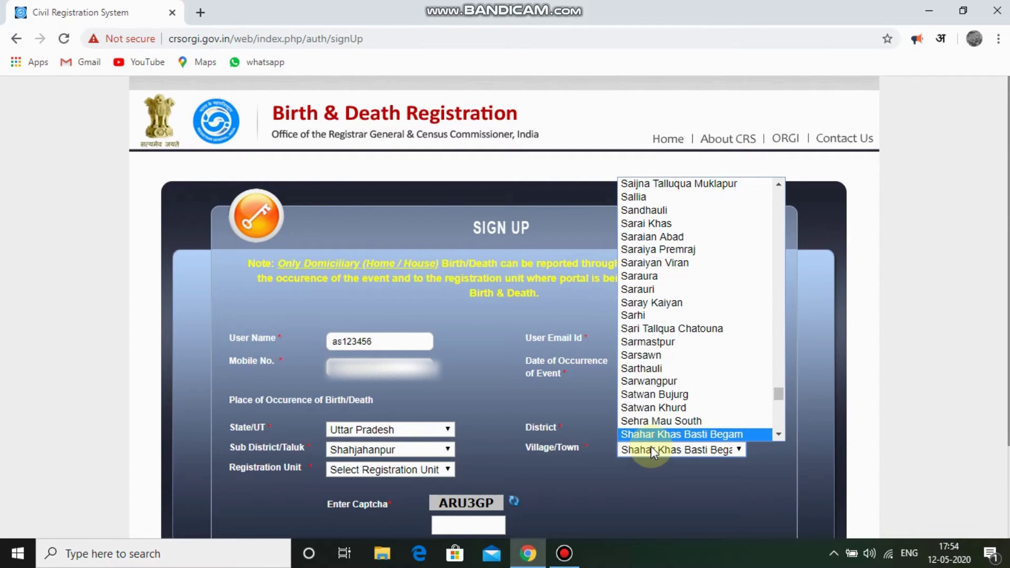
key("Down")
key("Down")
key("Down")
key("Down")
key("Down")
key("Down")
key("Down")
key("Down")
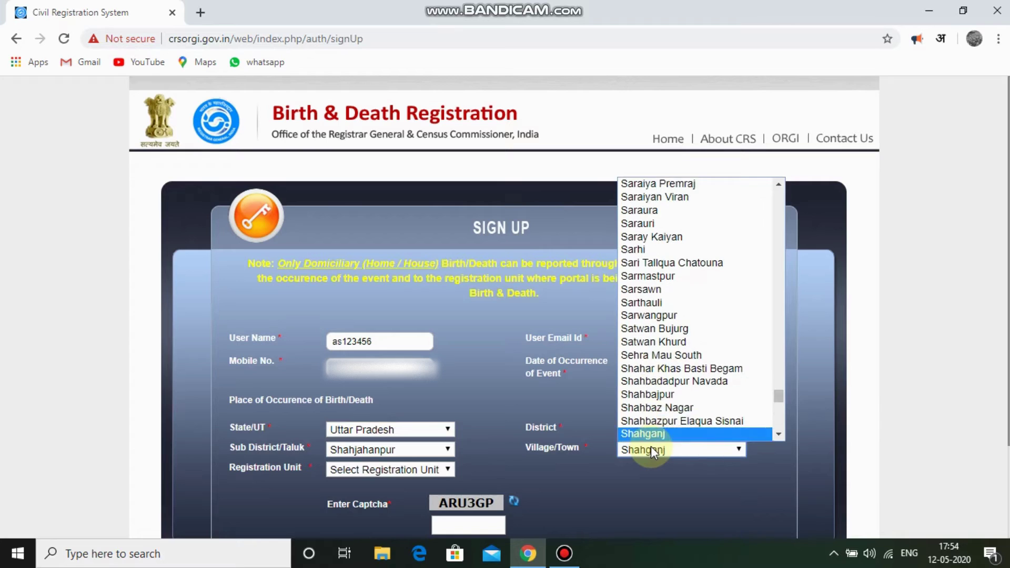
key("Up")
key("Up")
key("Return")
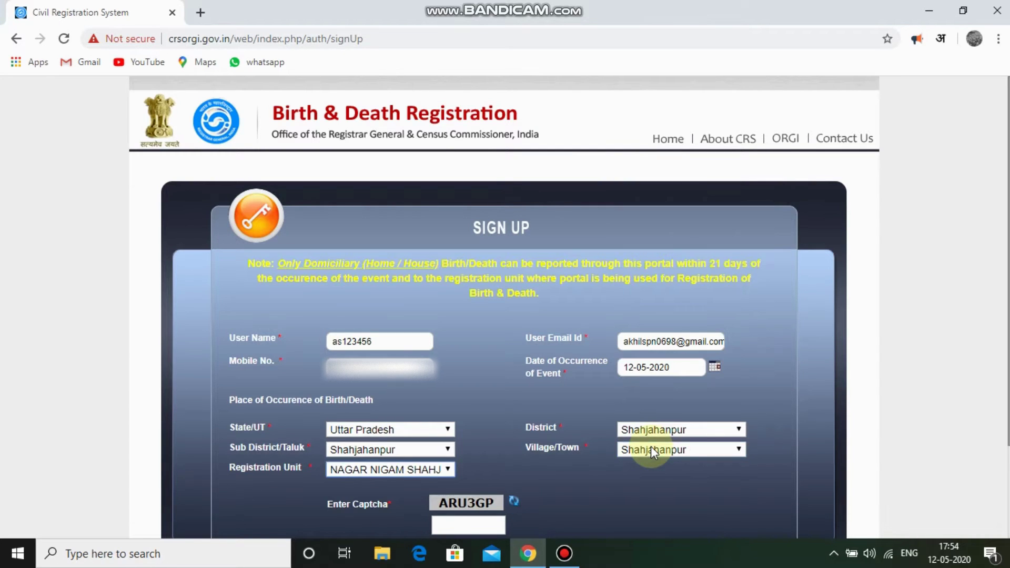
left_click(434, 471)
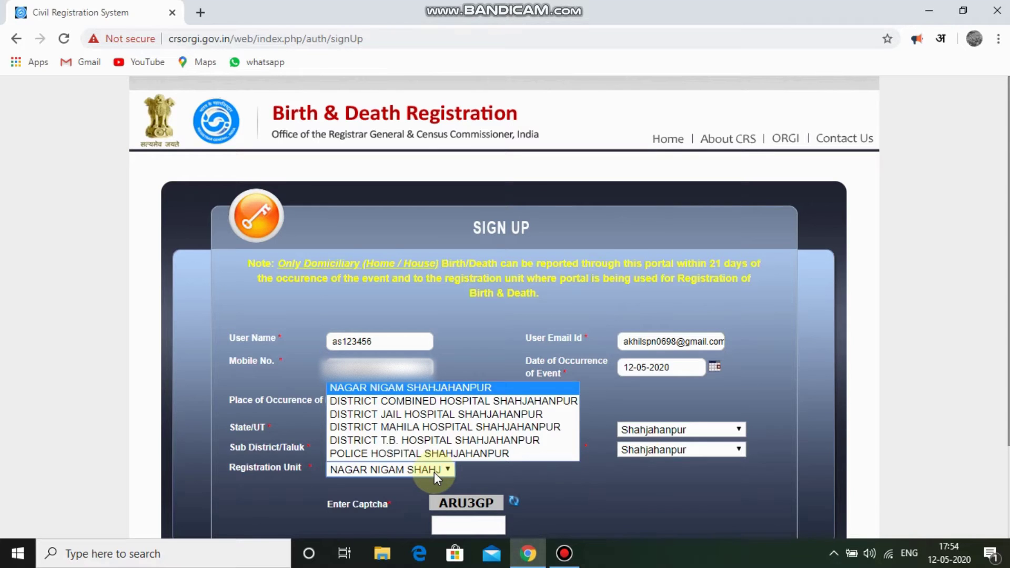
left_click(434, 472)
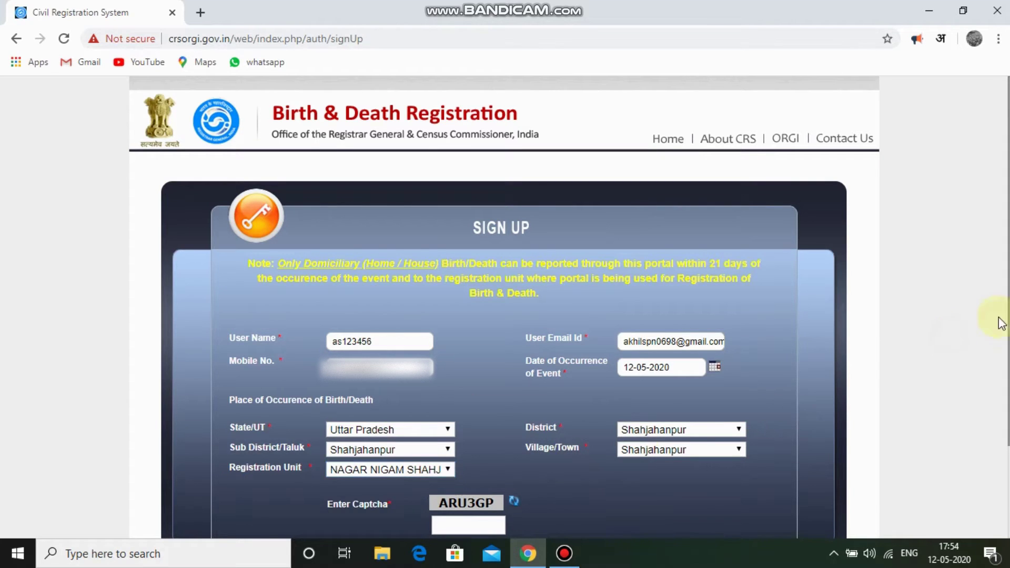
Fill in the captcha text, register, and follow the Click Here link on the sign-up message.
scroll(999, 321, "down", 1)
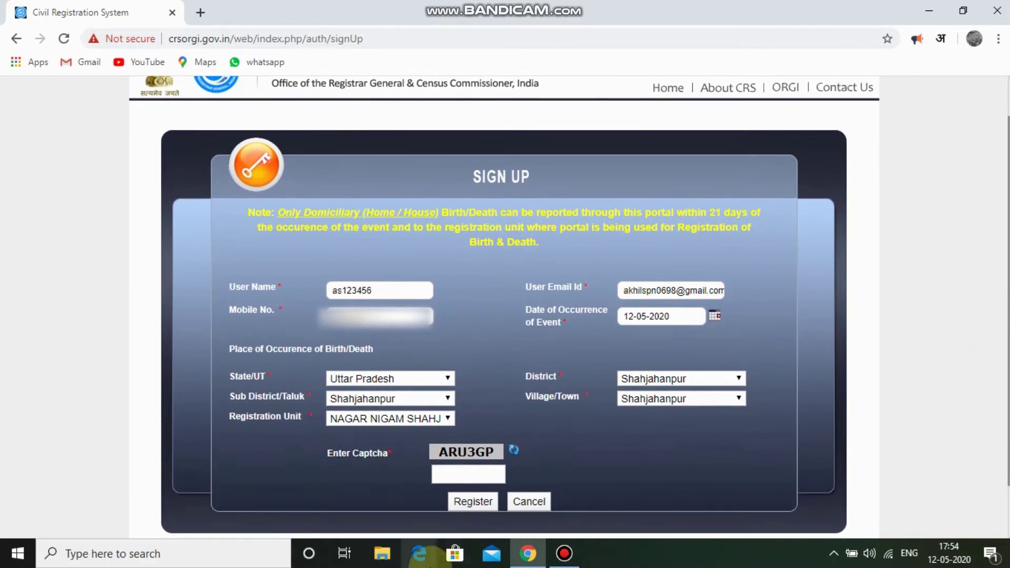
left_click(472, 478)
type("A")
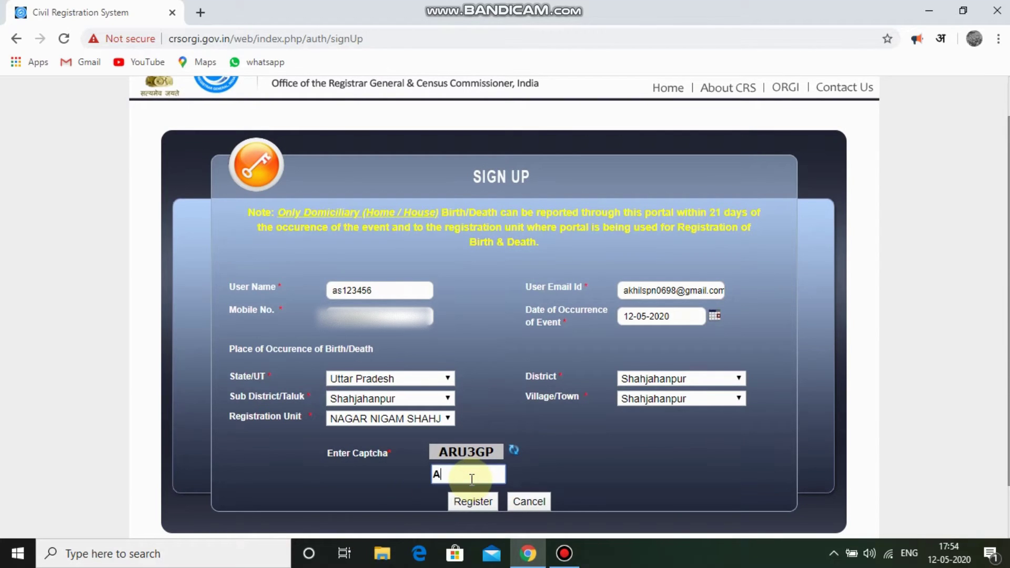
type("RU3GP")
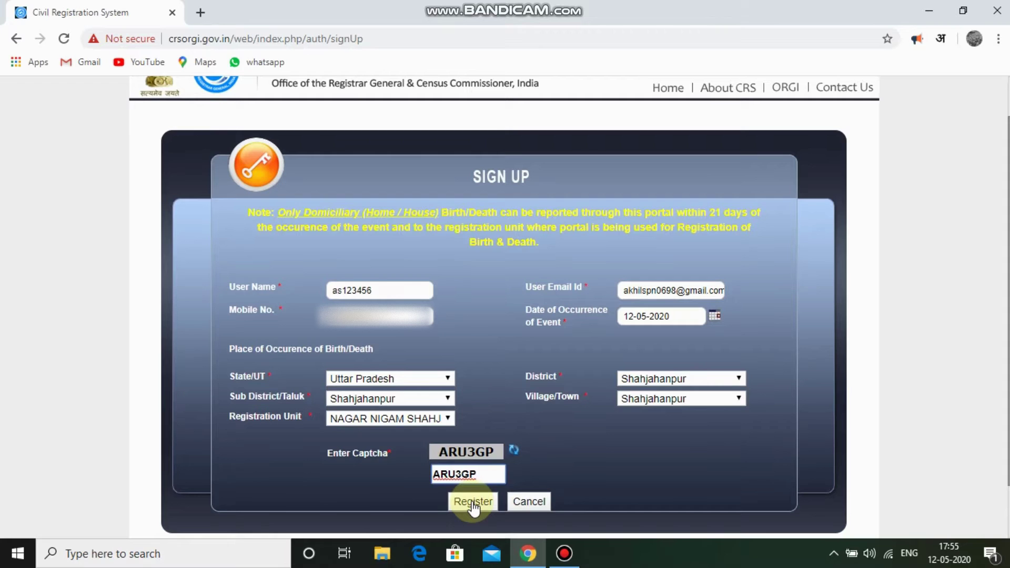
left_click(473, 504)
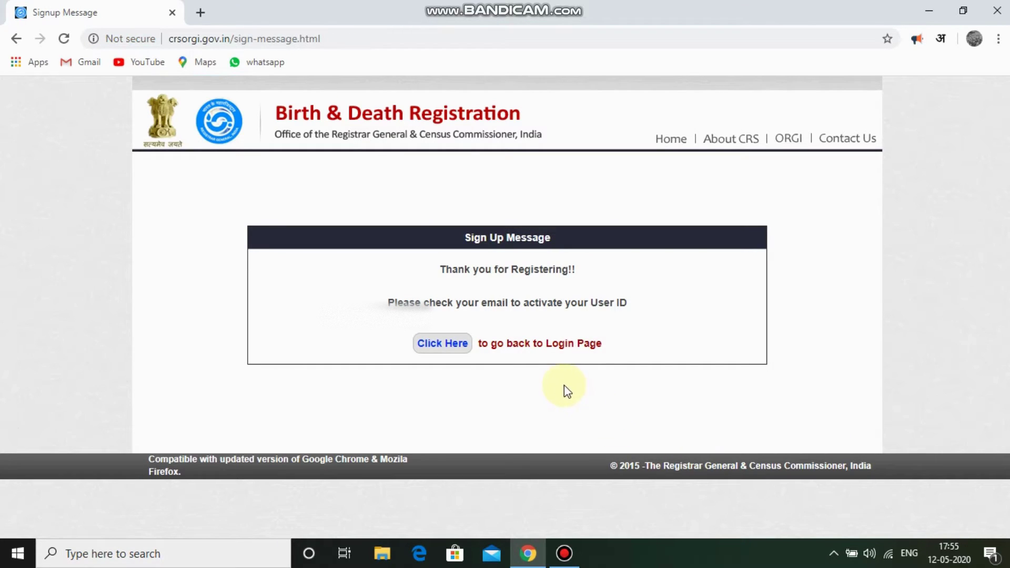
left_click(444, 346)
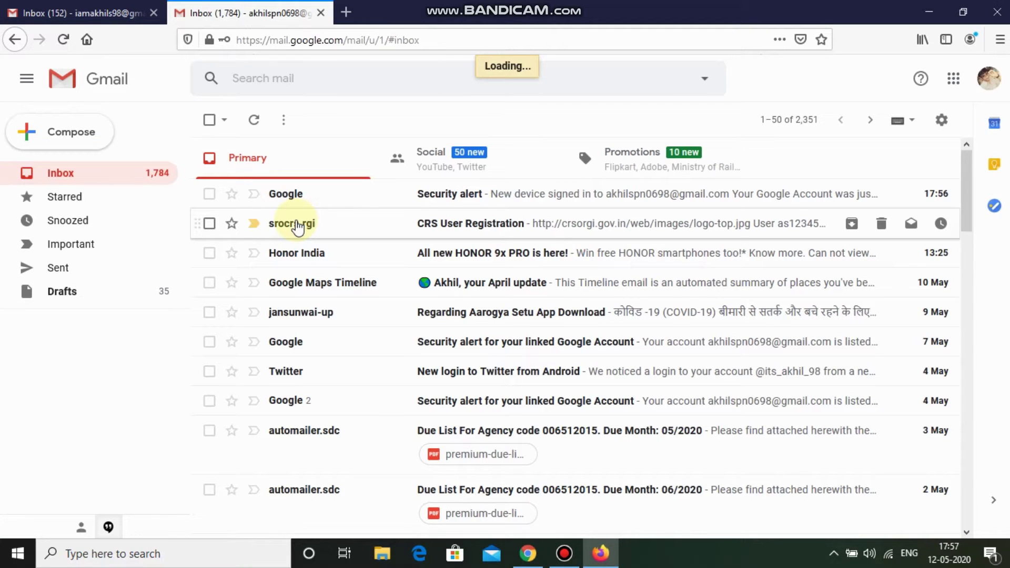
Open the CRS User Registration e-mail from srocrs and select the login ID value.
left_click(297, 226)
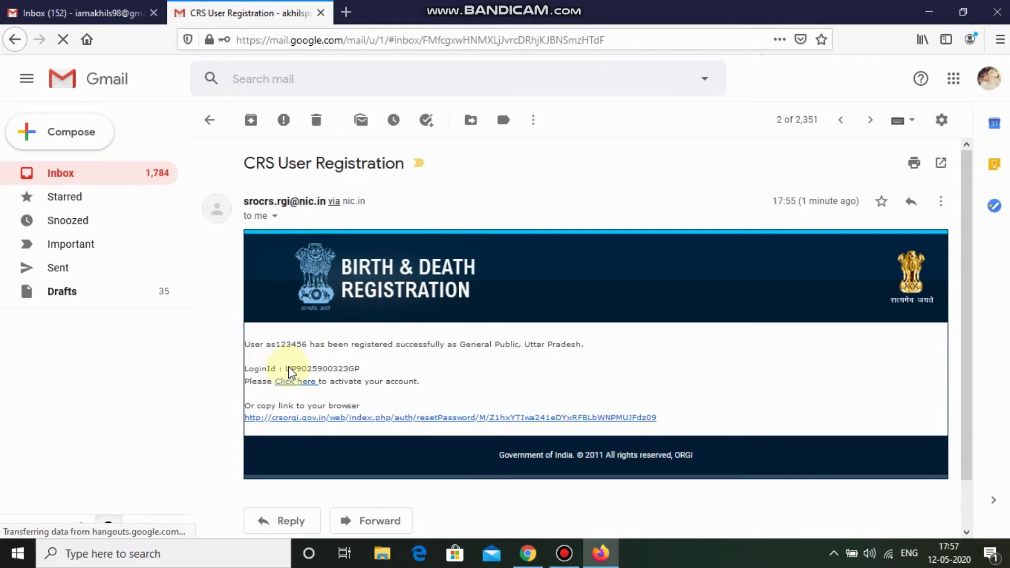
left_click_drag(286, 366, 366, 371)
double_click(363, 369)
key("ctrl+c")
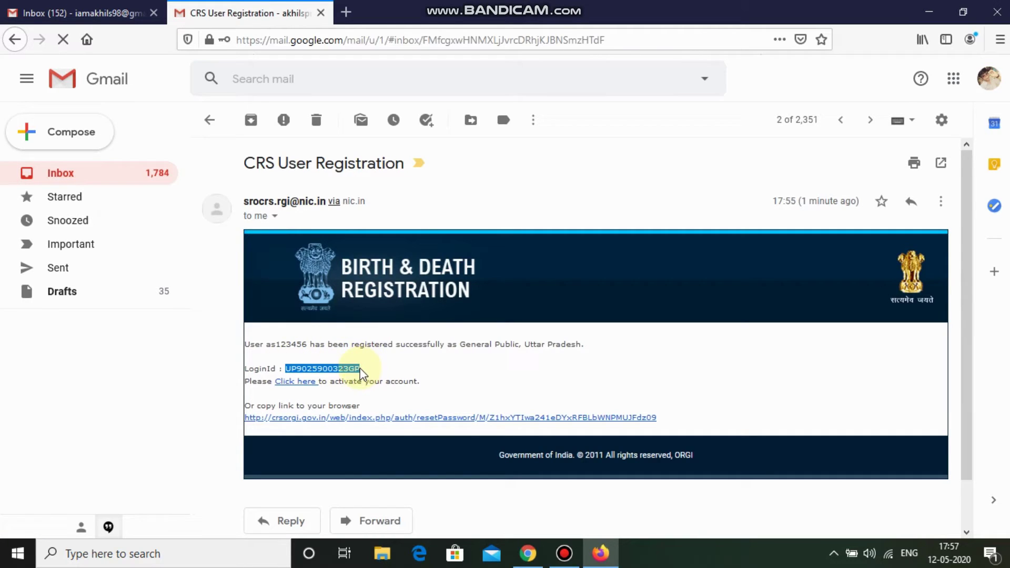
Open the account activation link and paste the copied login ID into the user ID field.
left_click(298, 383)
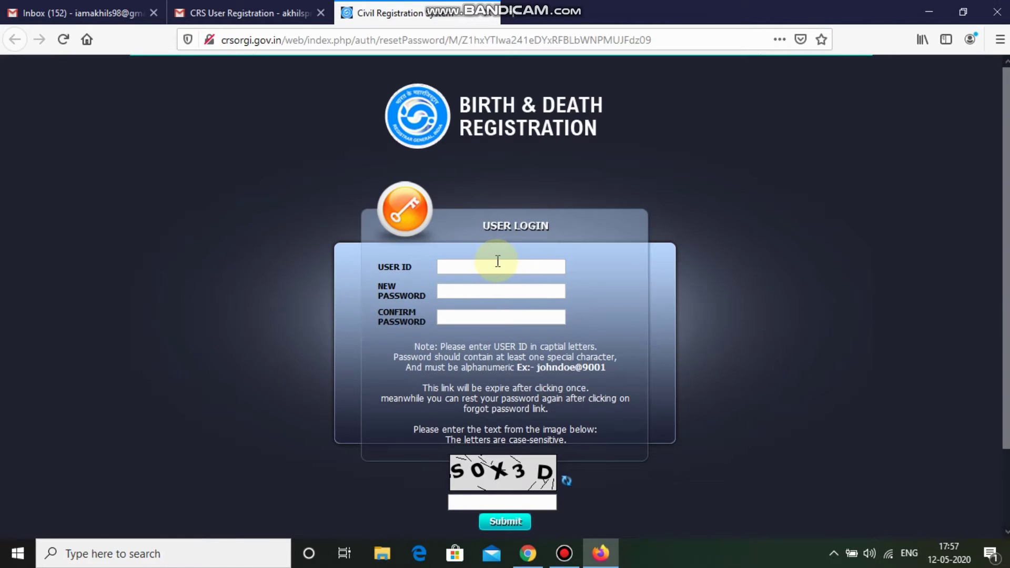
left_click(494, 261)
key("ctrl+v")
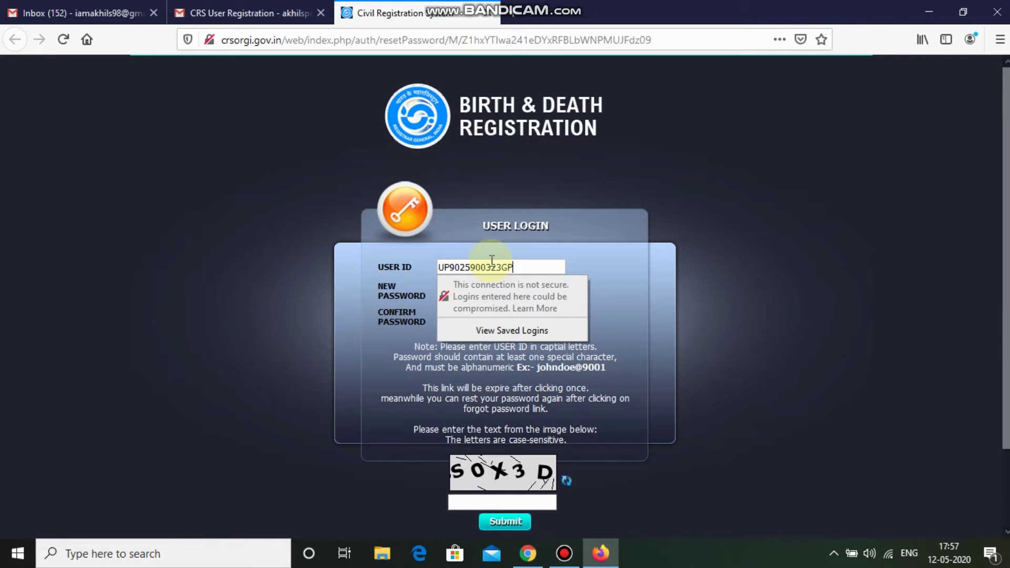
left_click(656, 254)
Enter and confirm the new password, fill the image code, submit, and decline Firefox's save prompt.
left_click(494, 290)
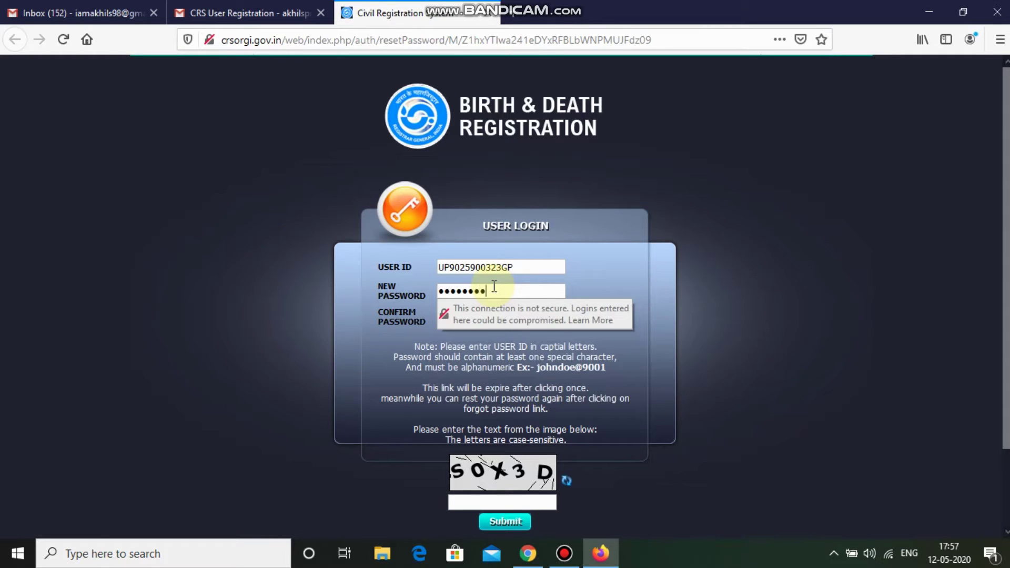
key("Tab")
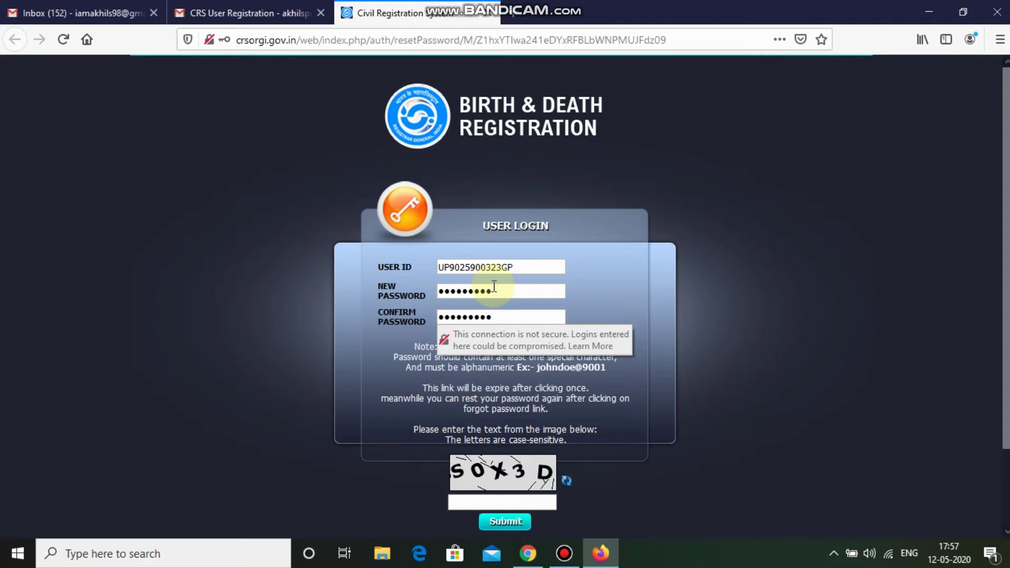
left_click(755, 293)
left_click(494, 500)
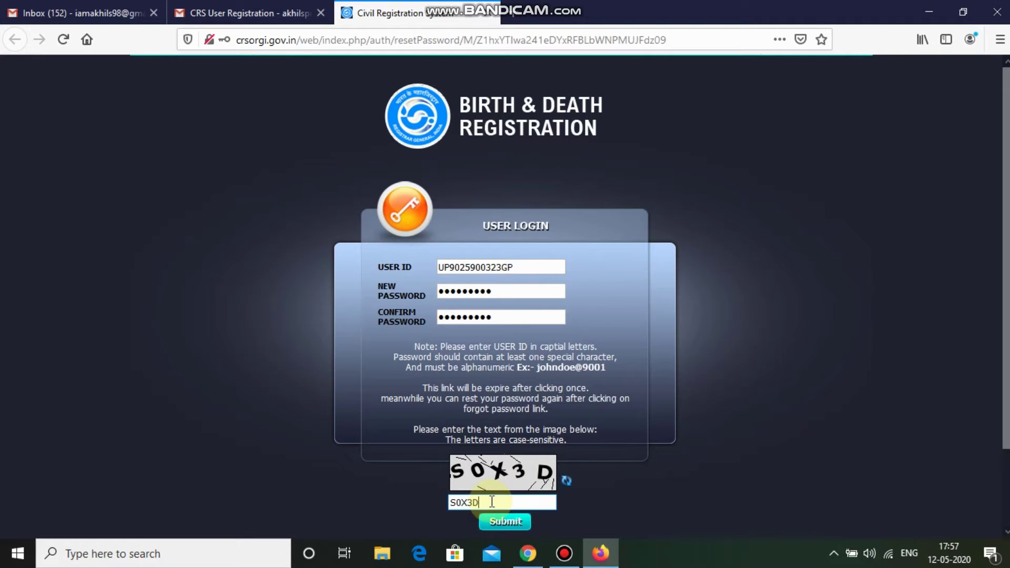
left_click(498, 522)
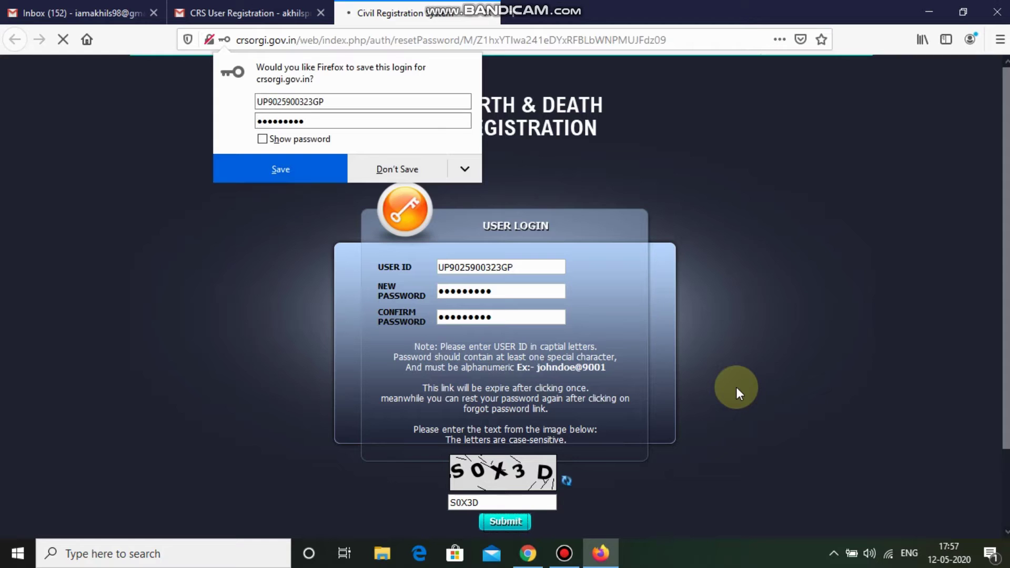
left_click(420, 179)
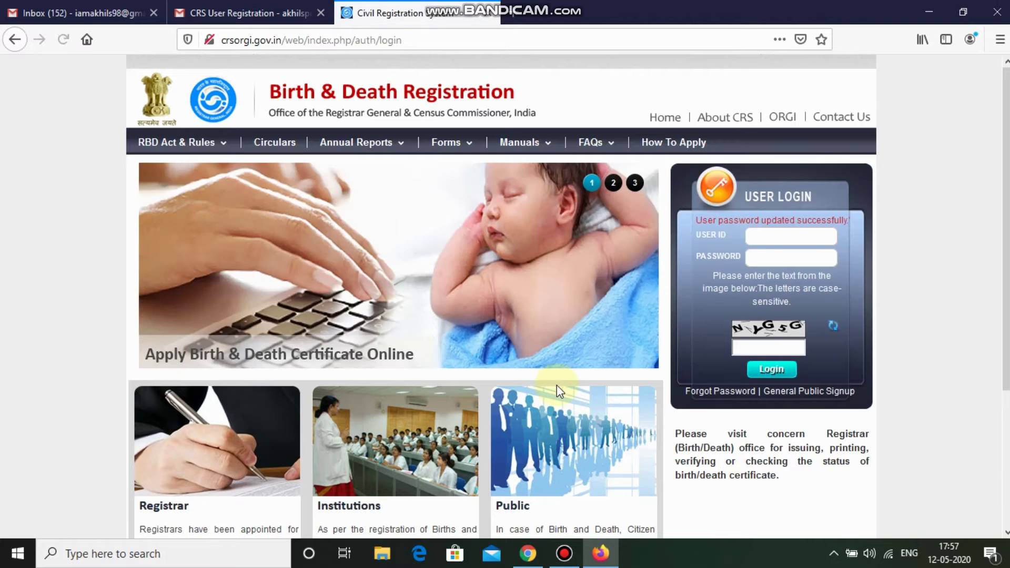
Log in with the new login ID, the updated password and the image captcha text.
left_click(779, 237)
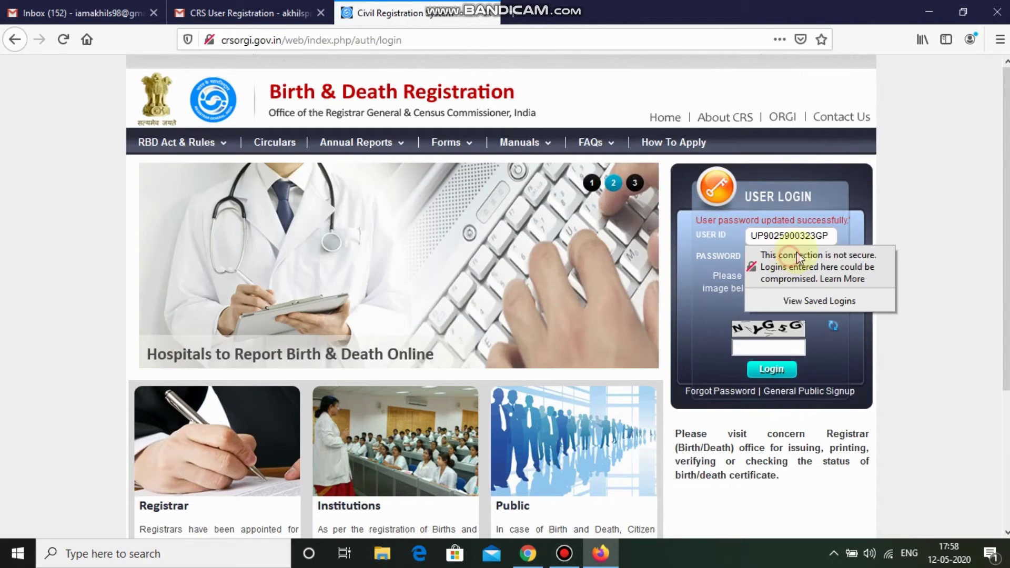
left_click(819, 258)
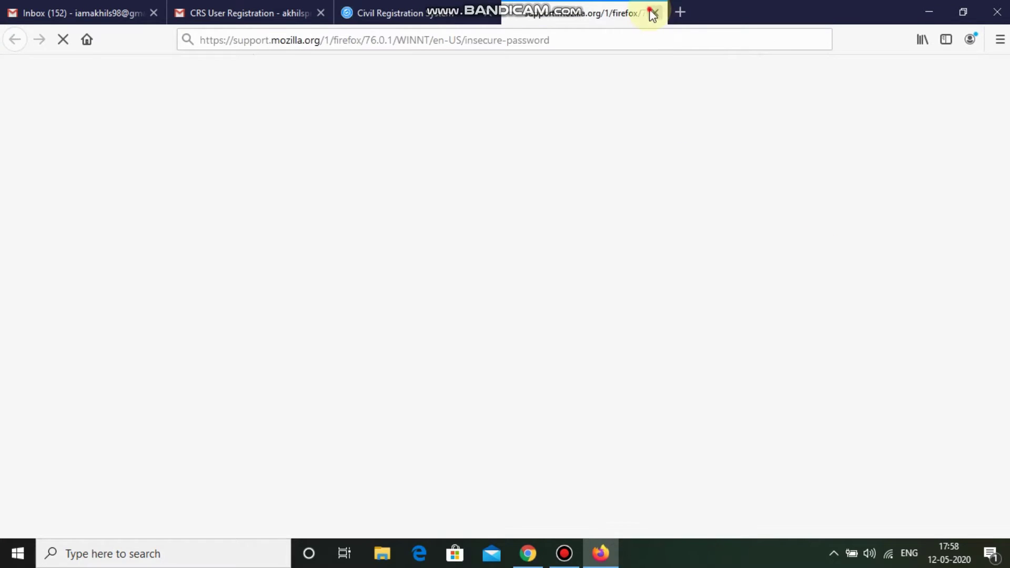
left_click(655, 13)
left_click(921, 226)
left_click(777, 258)
type("•")
key("BackSpace")
type("•••")
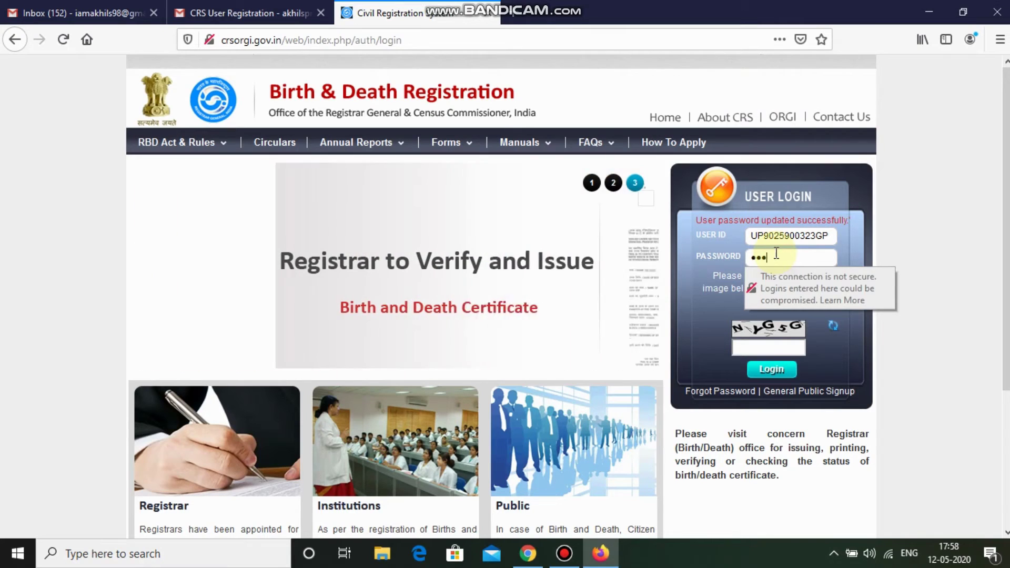
type("••")
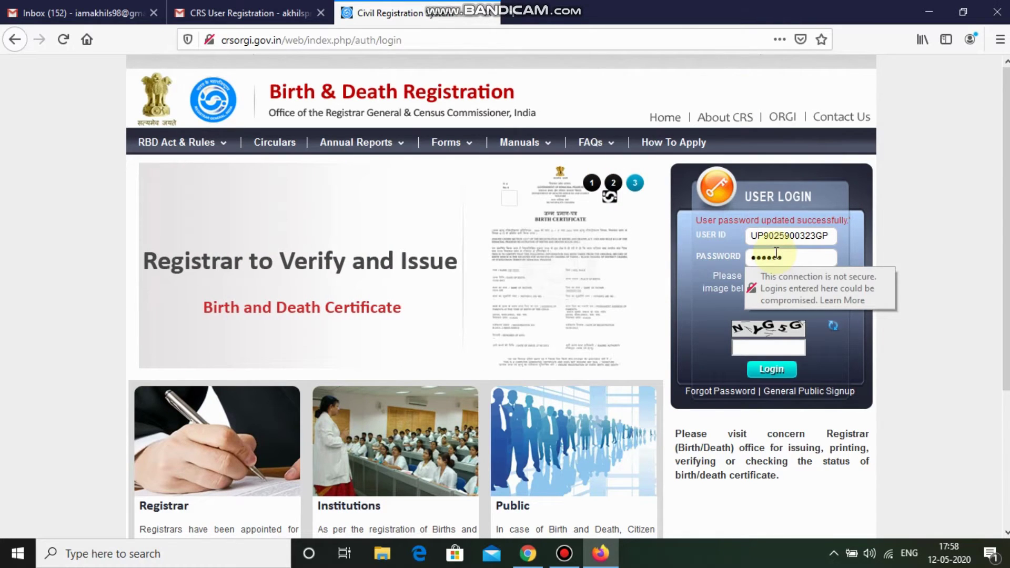
left_click(949, 227)
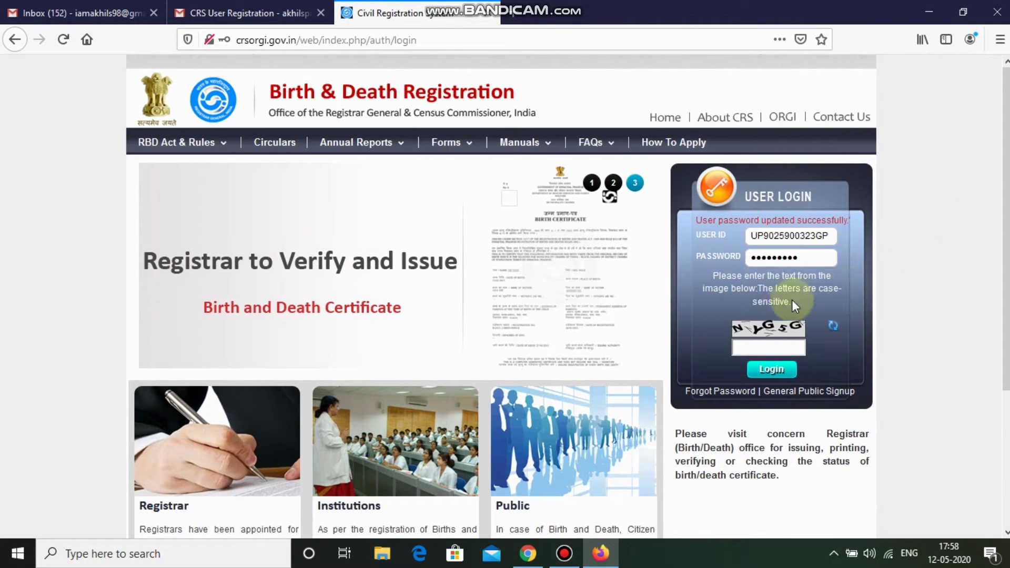
left_click(754, 346)
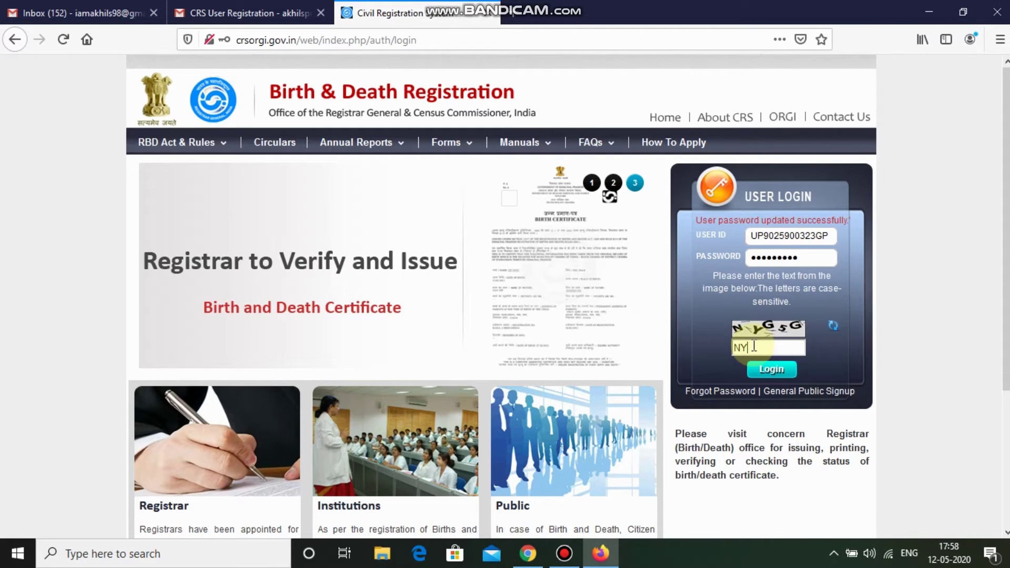
type("NYG5")
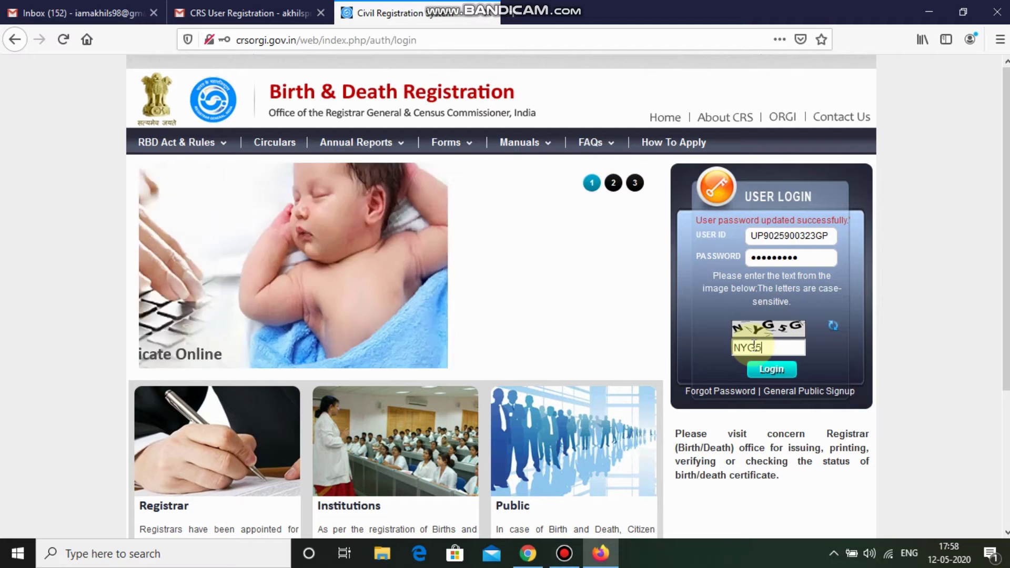
type("G")
left_click(786, 373)
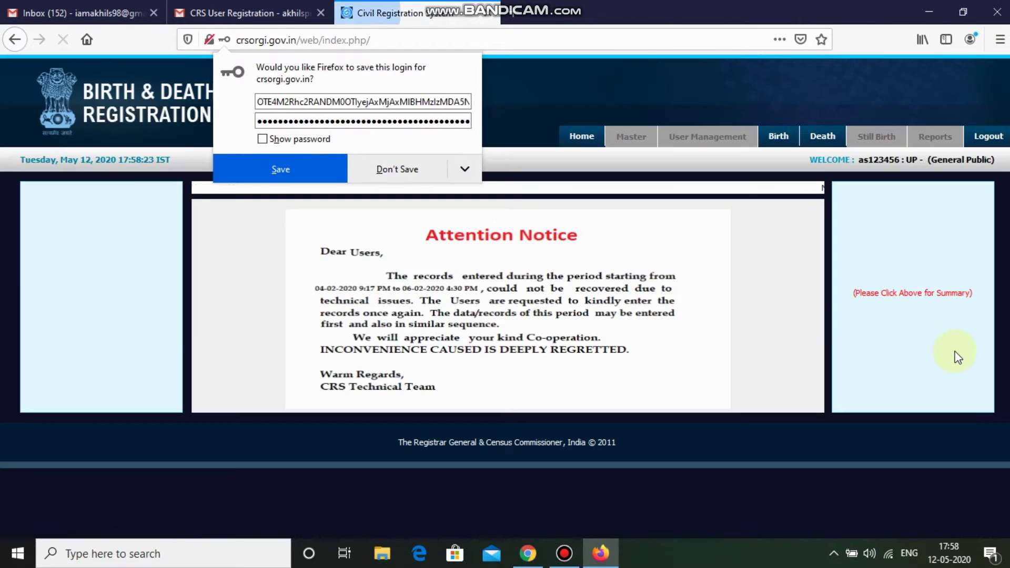
Decline saving the login in Firefox and choose Add Birth Registration under the Birth tab.
left_click(410, 170)
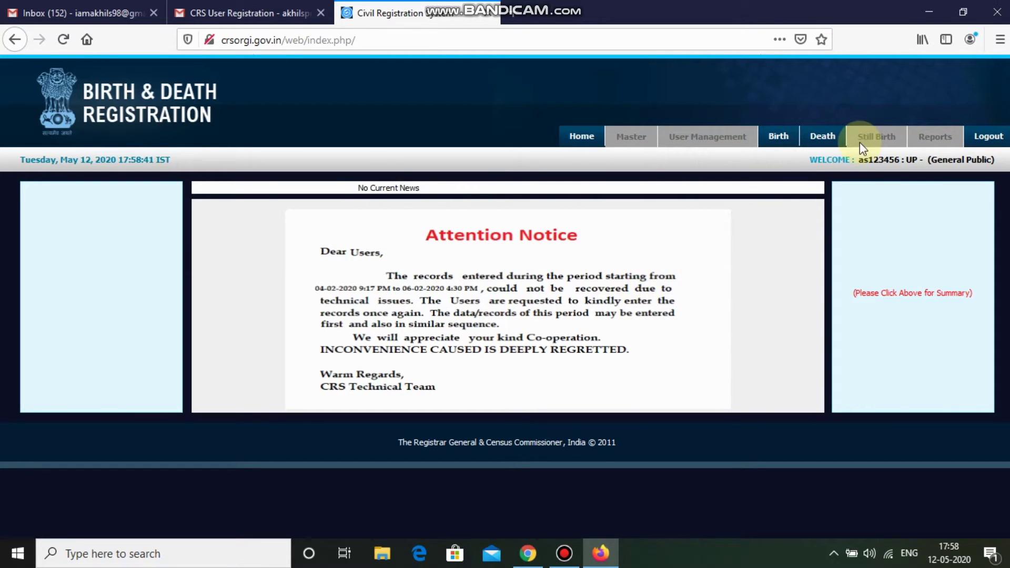
mouse_move(776, 138)
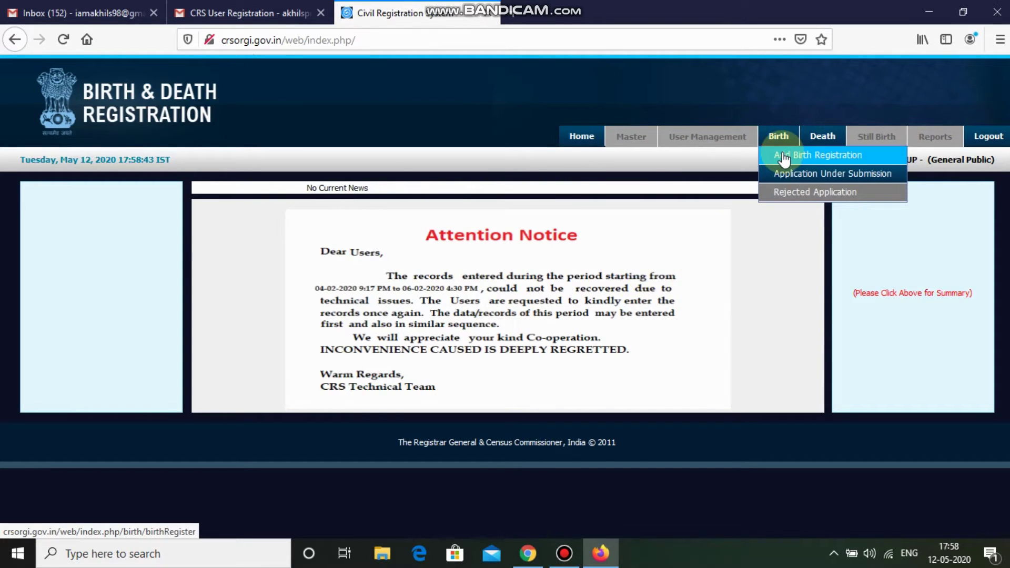
left_click(784, 157)
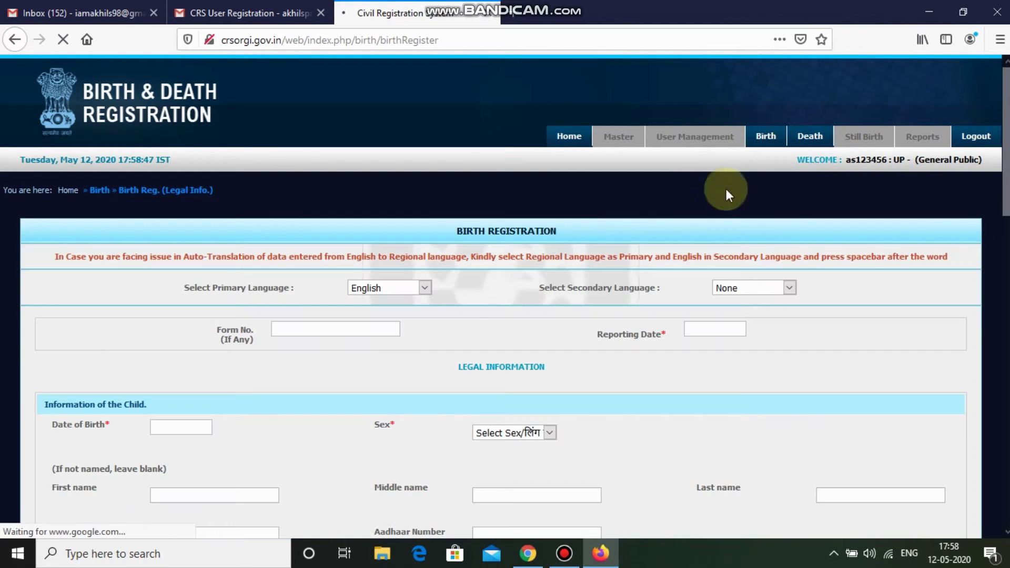
Pick Hindi in the Select Secondary Language dropdown of the Birth Registration form.
left_click(516, 300)
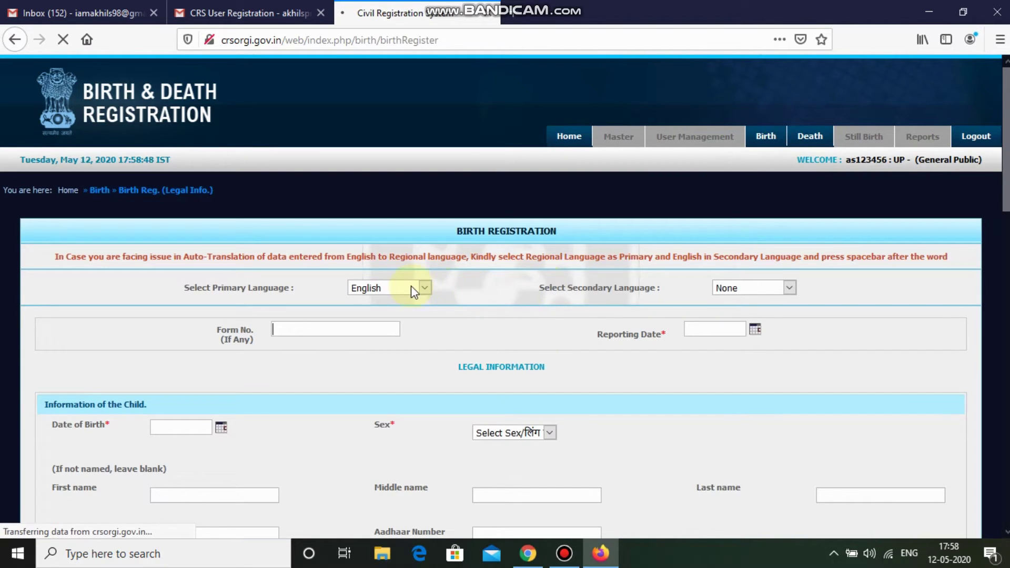
scroll(410, 288, "down", 3)
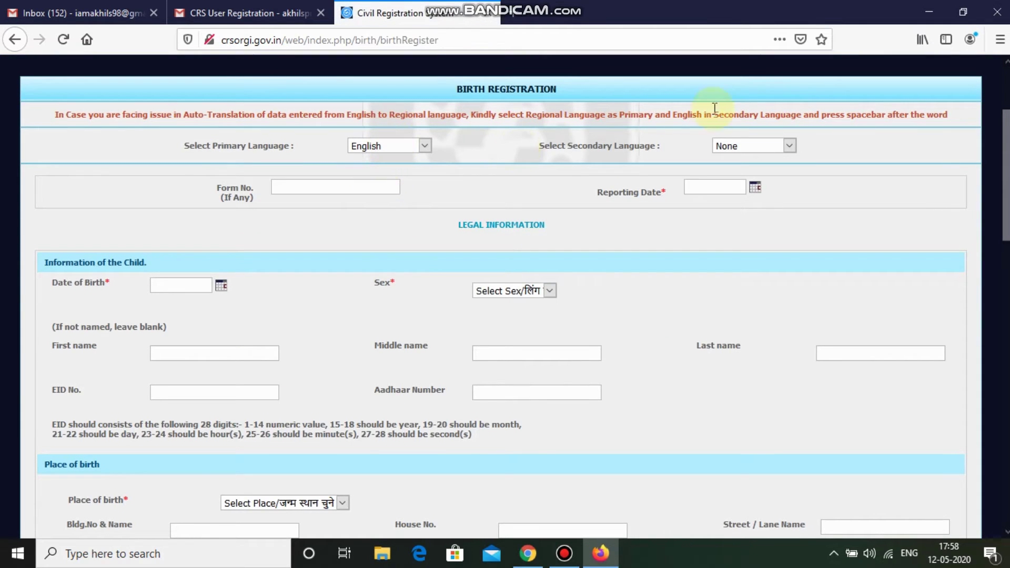
left_click(762, 147)
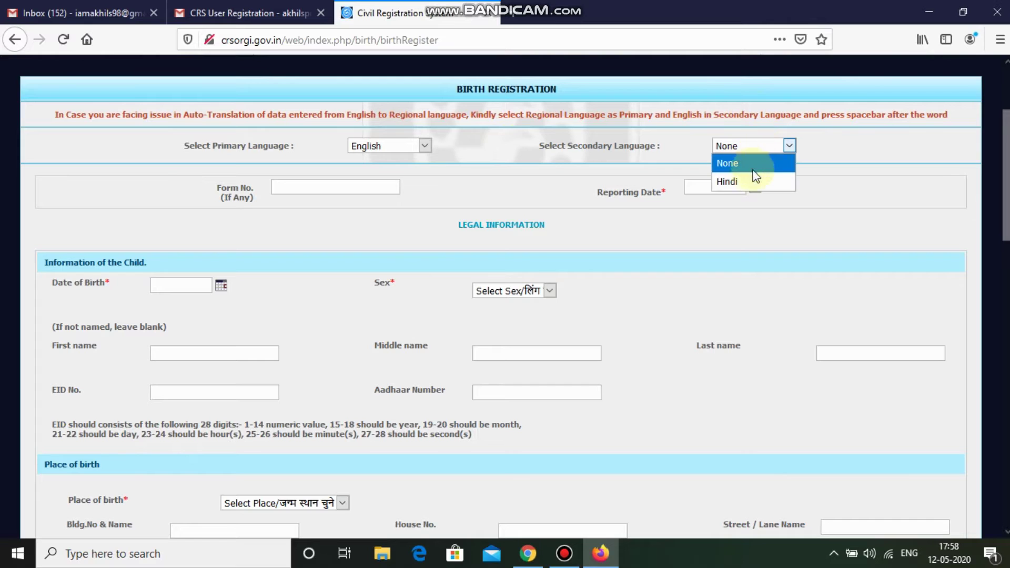
left_click(754, 180)
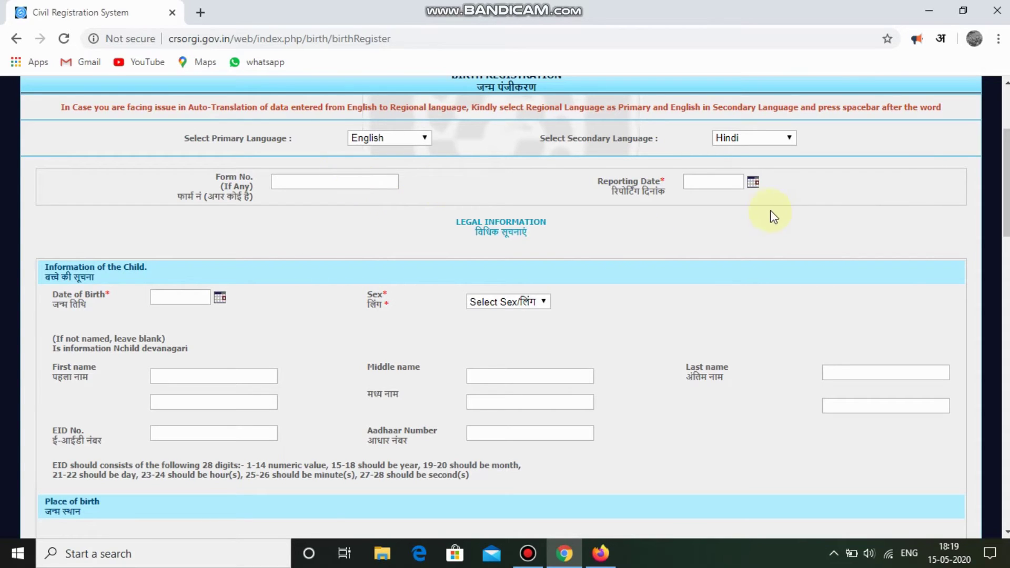
Pick 15 May 2020 as Reporting Date and 1 May 2020 as Date of Birth from the calendars.
left_click(753, 183)
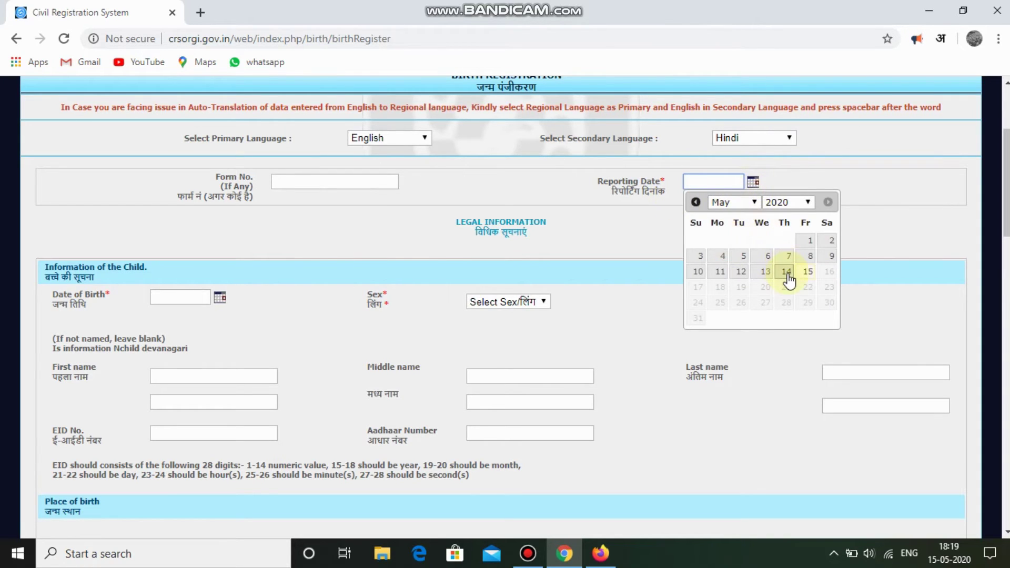
left_click(807, 275)
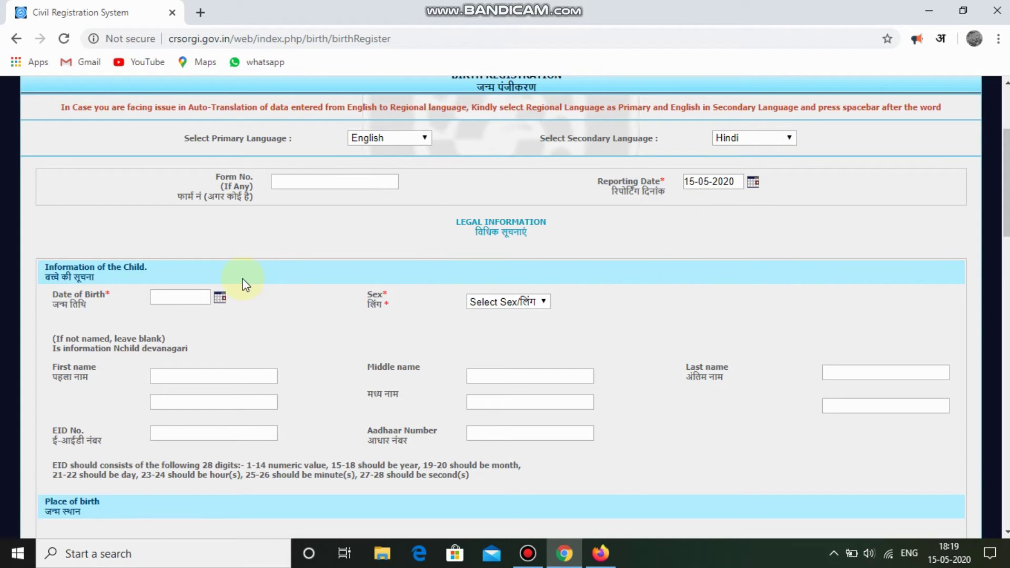
left_click(221, 298)
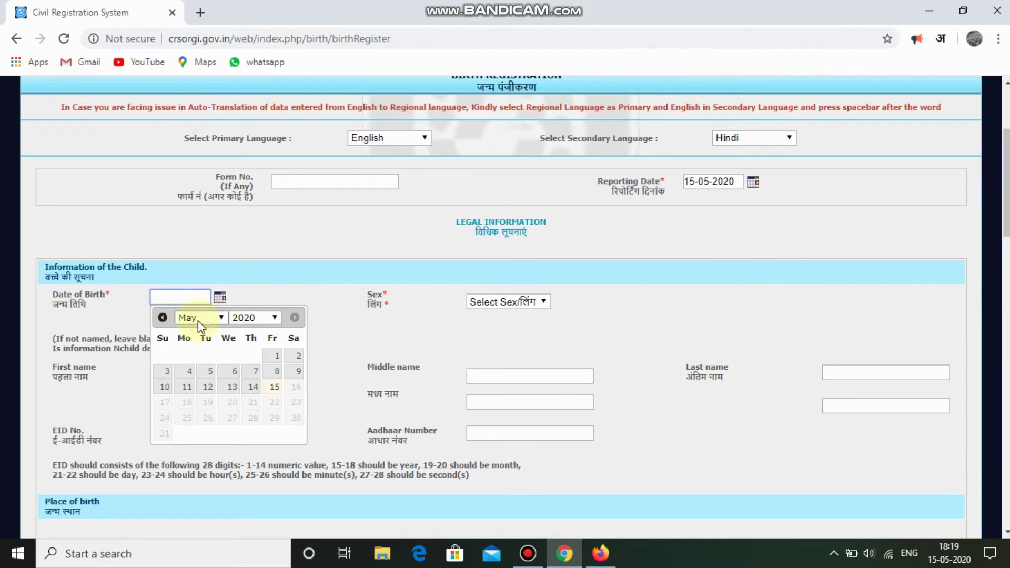
left_click(275, 357)
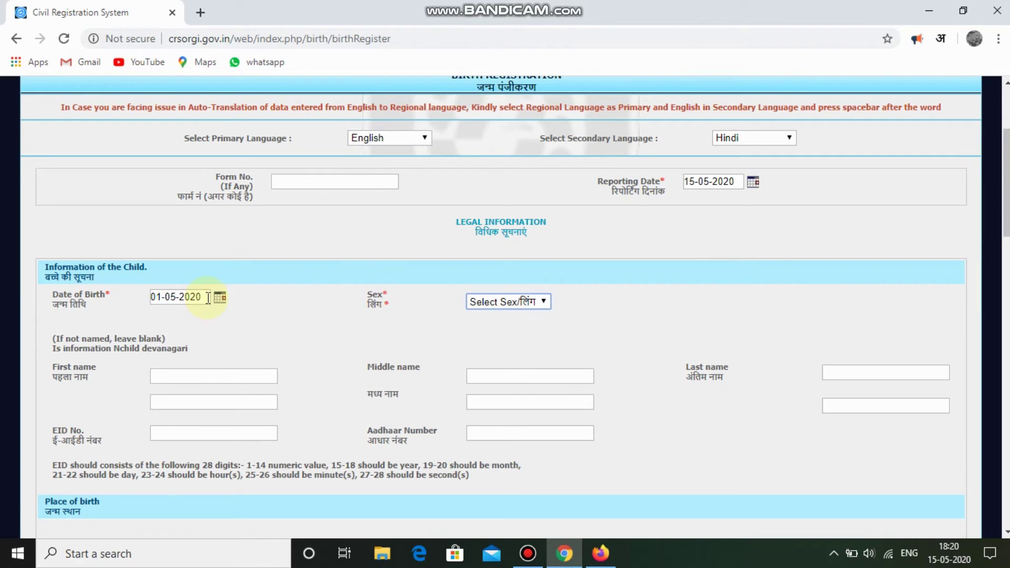
Set the child's sex to Male and enter the child's first name.
left_click(479, 301)
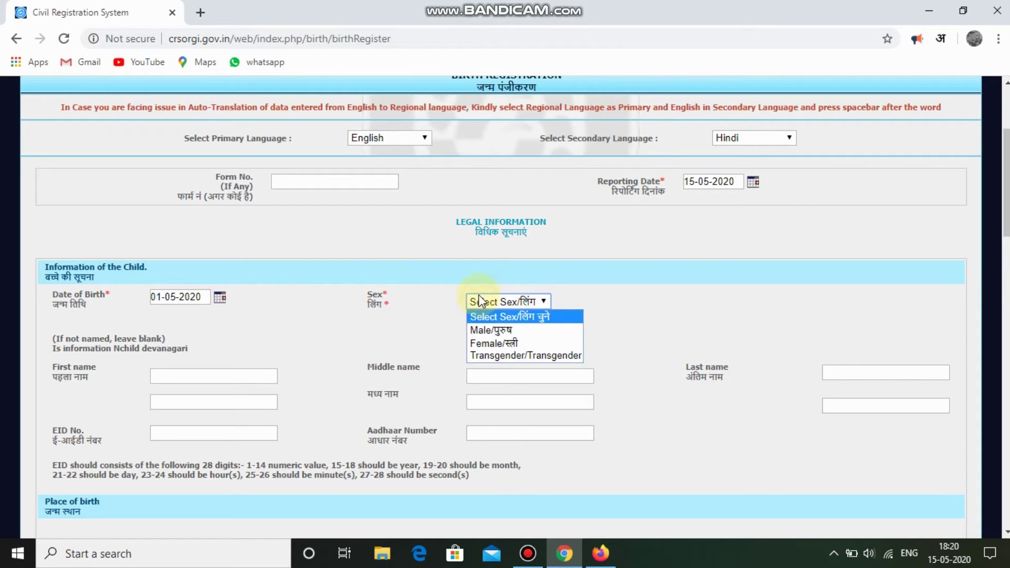
left_click(520, 332)
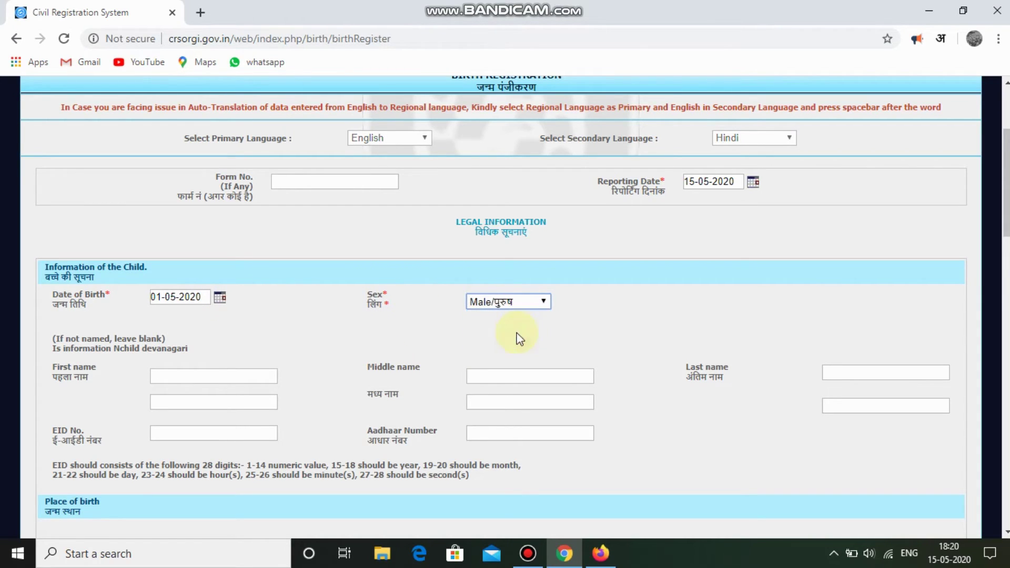
left_click(206, 382)
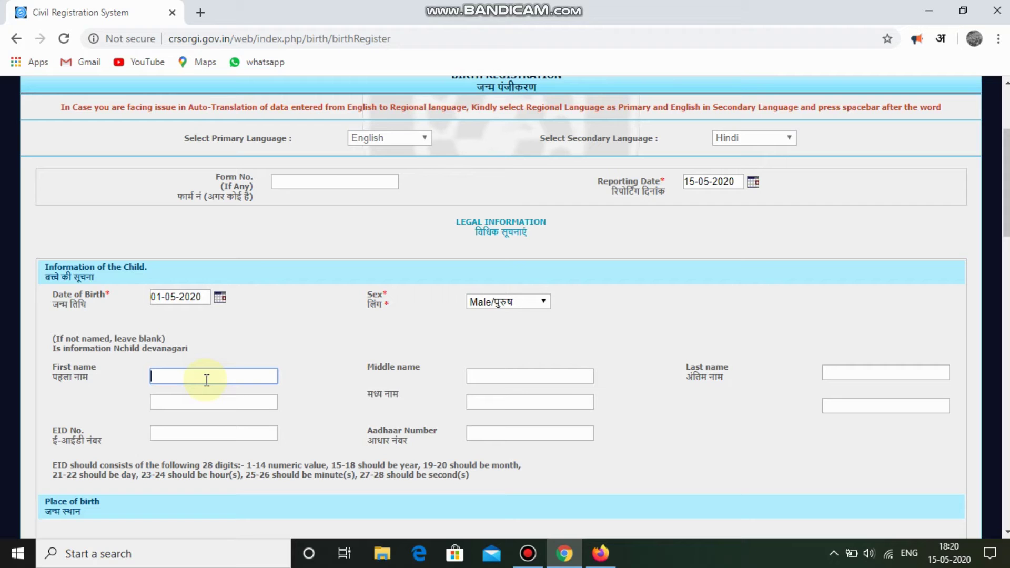
left_click(367, 366)
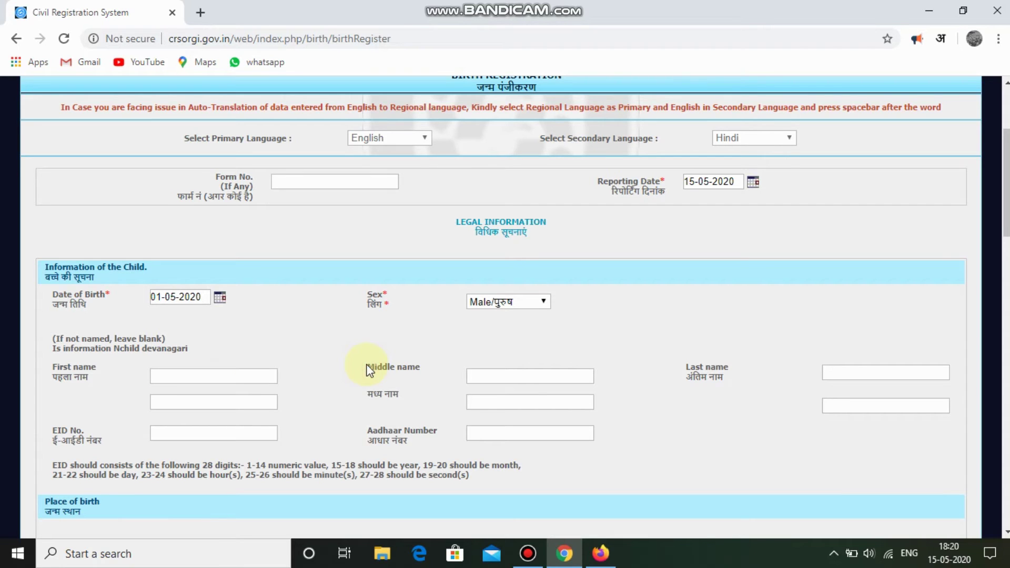
scroll(367, 368, "down", 2)
left_click(222, 259)
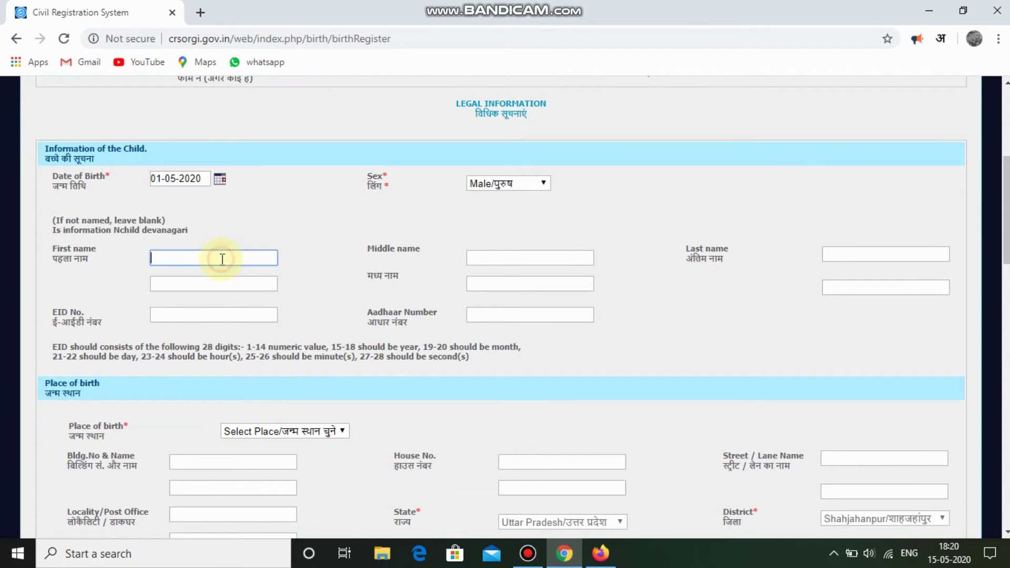
left_click(384, 232)
Enter the child's last name, leaving the EID No. and Aadhaar Number fields blank.
scroll(384, 232, "down", 1)
left_click(833, 226)
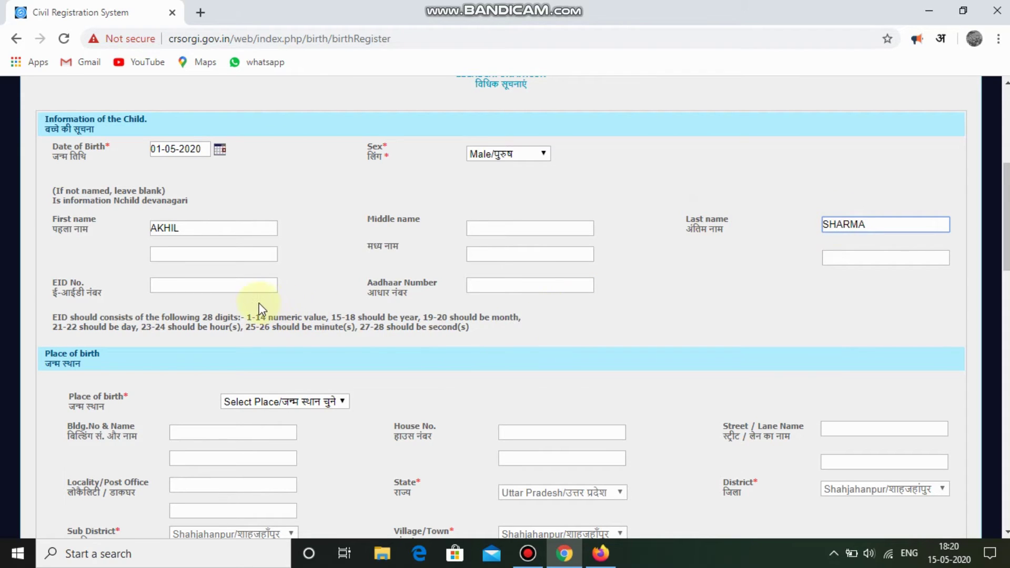
left_click(226, 285)
left_click(514, 291)
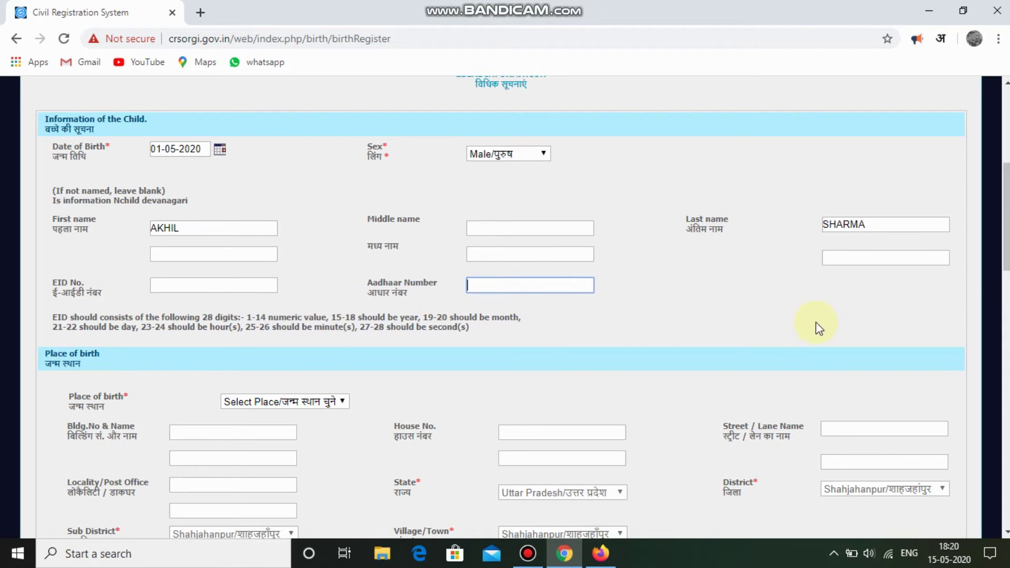
Set the child's place of birth to House/घर.
scroll(818, 329, "down", 3)
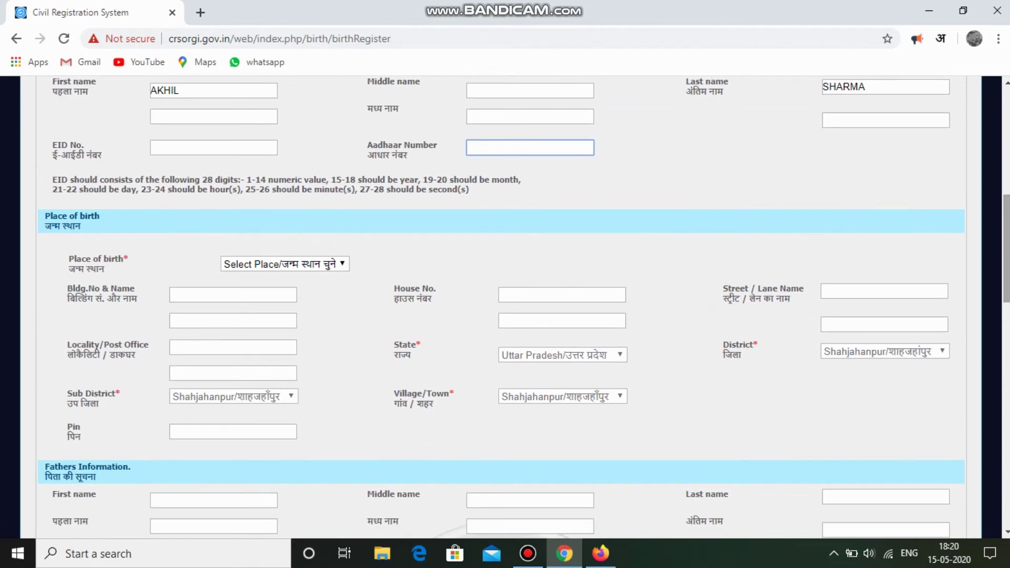
left_click(312, 263)
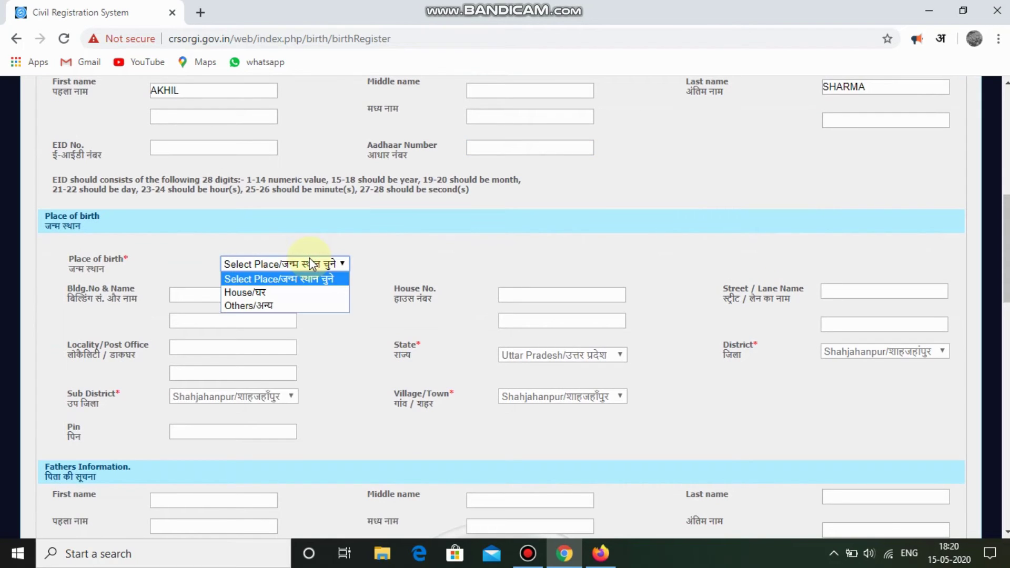
key("Down")
key("Down")
key("Up")
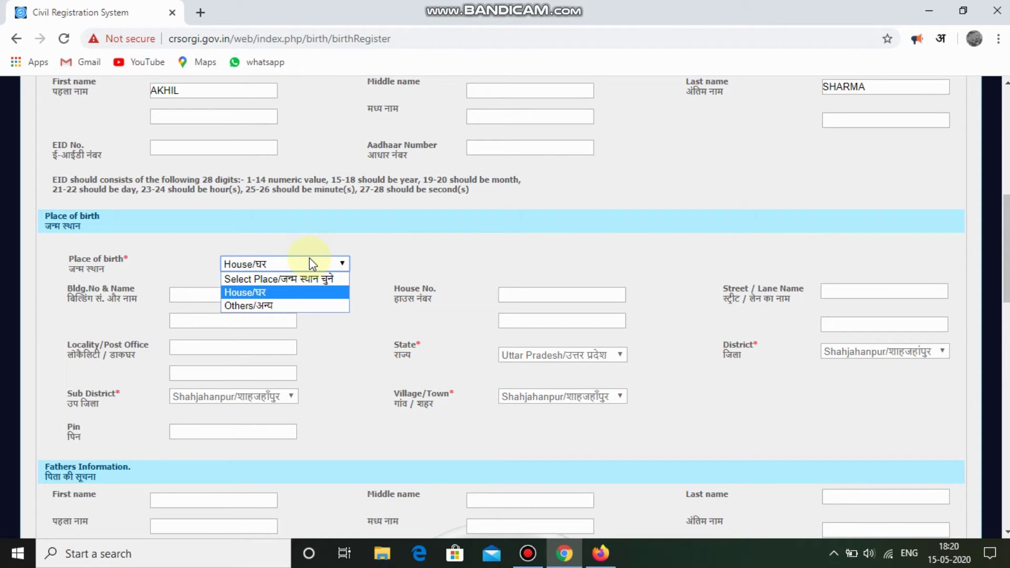
key("Return")
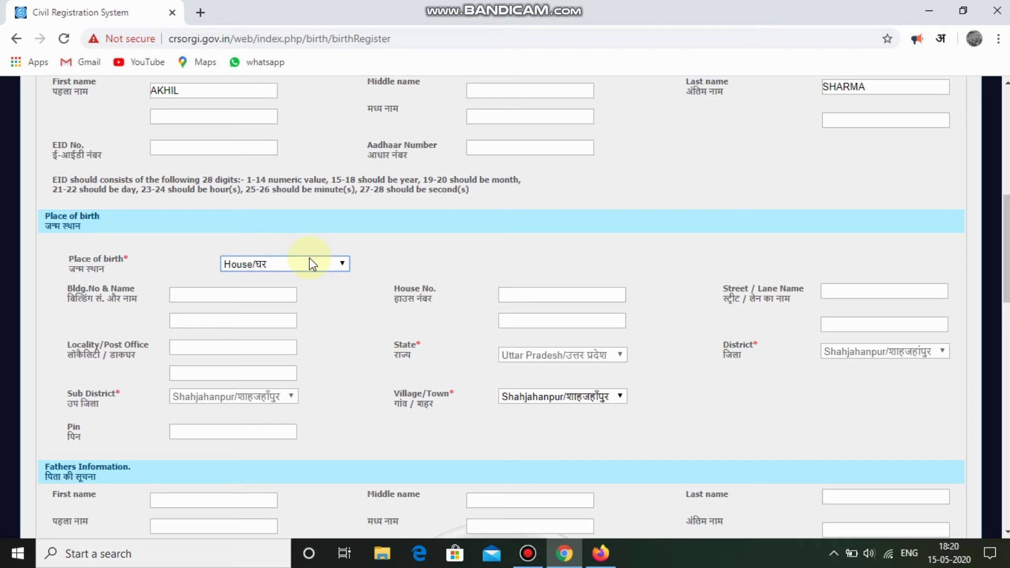
Enter the birthplace PIN code in the Pin field.
left_click(253, 290)
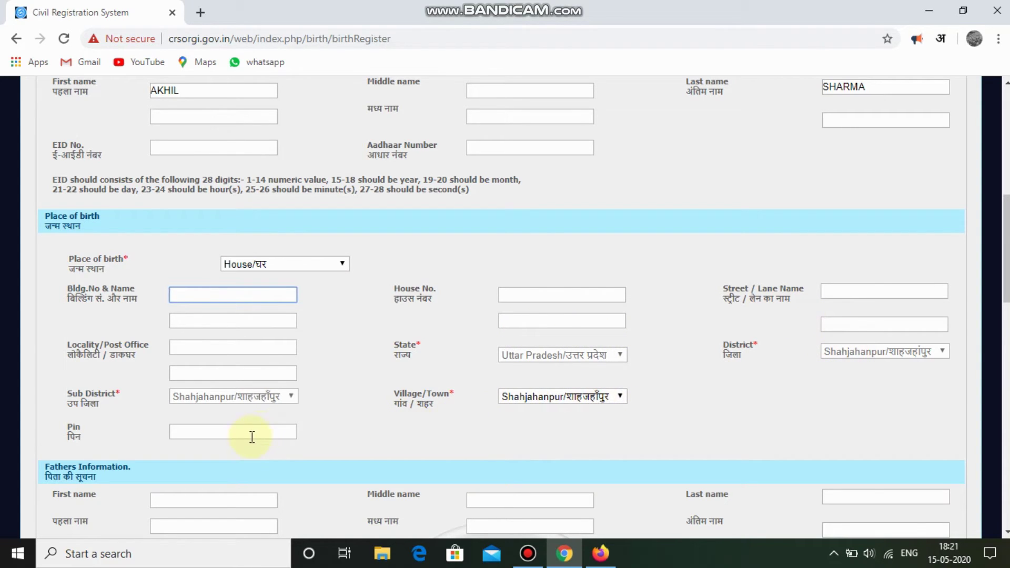
left_click(227, 428)
type("242001")
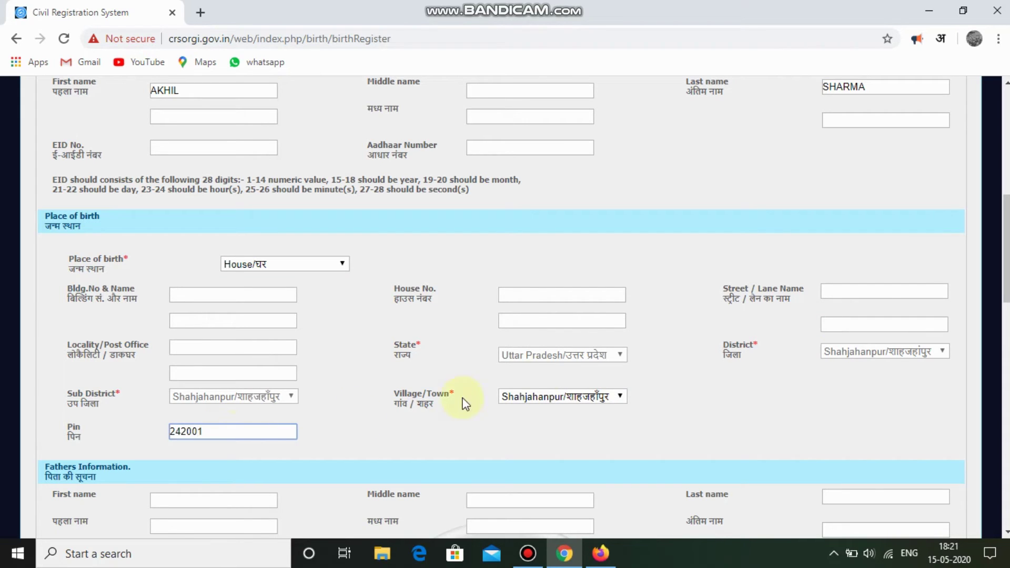
left_click(875, 293)
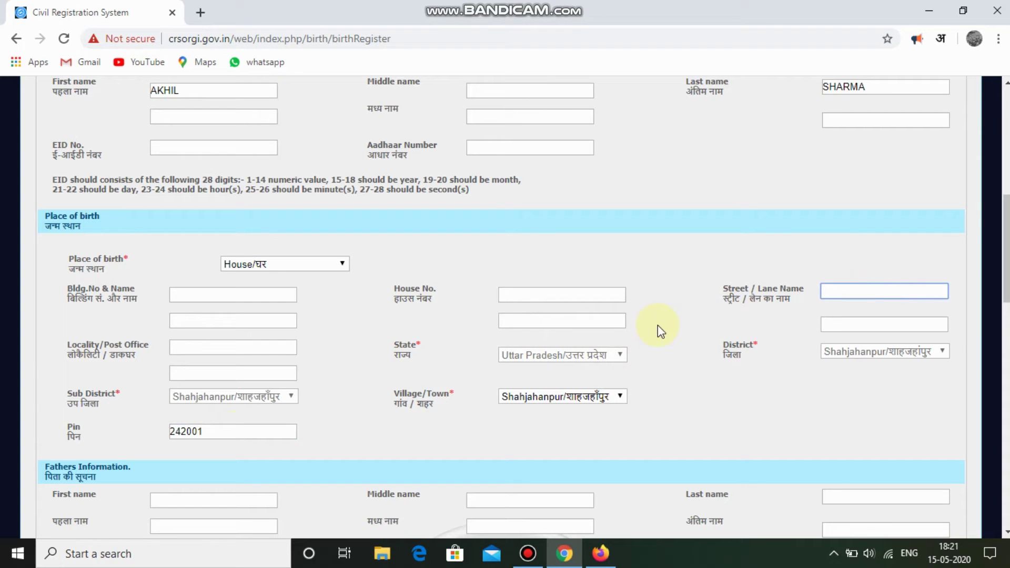
scroll(449, 277, "down", 4)
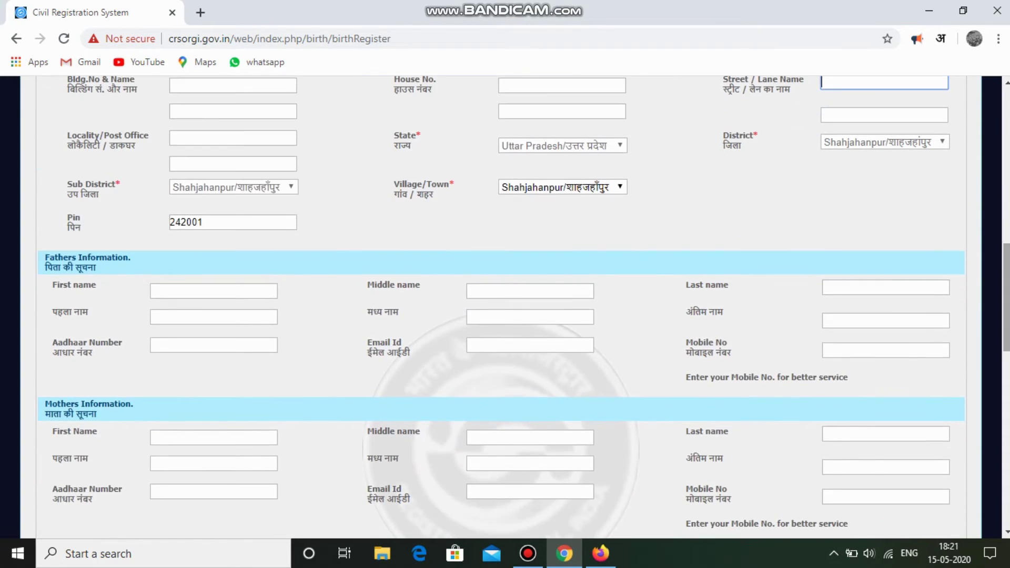
Enter the father's first, middle and last names.
left_click(185, 283)
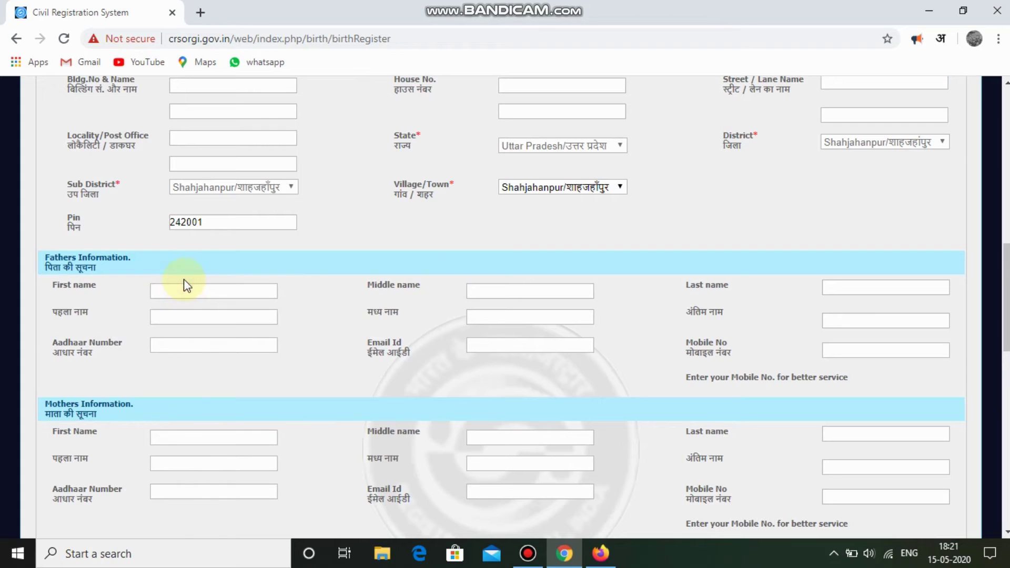
left_click(485, 289)
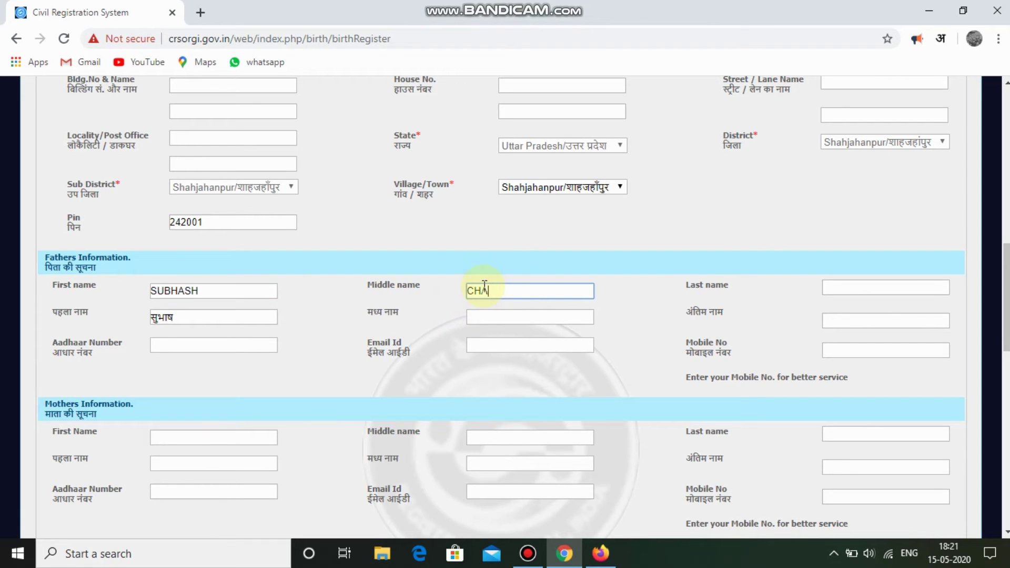
left_click(864, 294)
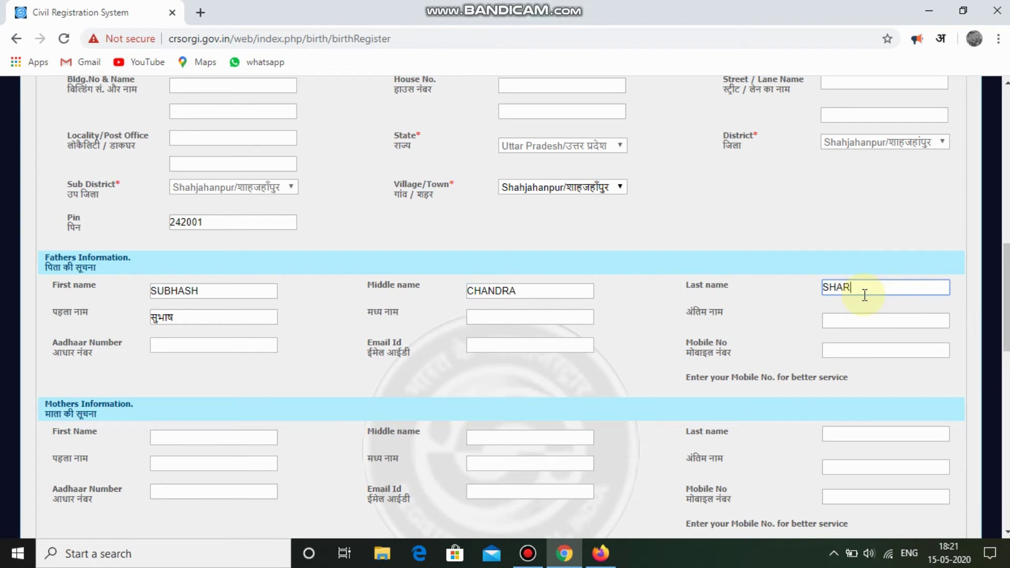
Enter the mother's first name and last name, correcting the first-name field.
scroll(1006, 297, "down", 3)
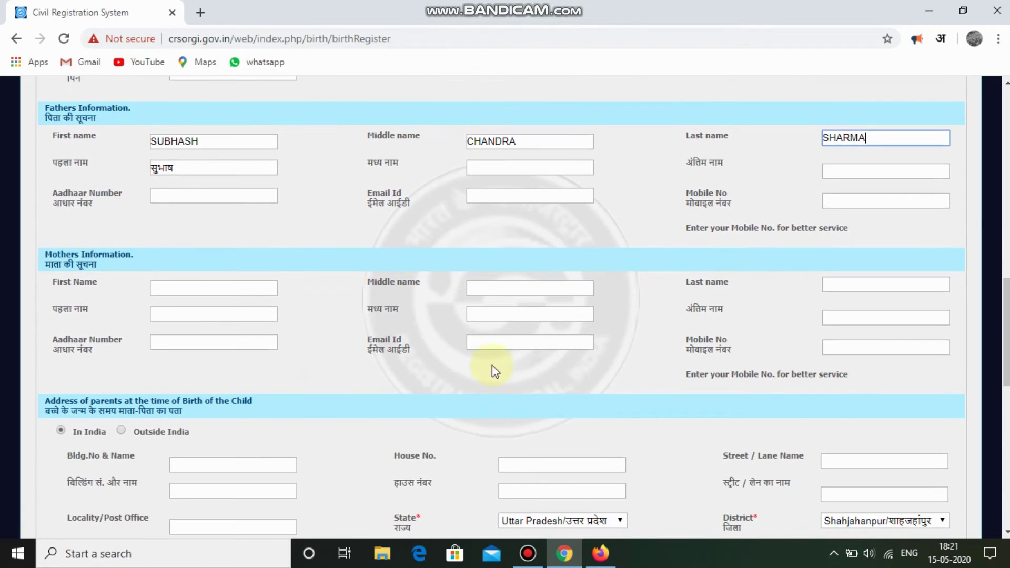
left_click(213, 288)
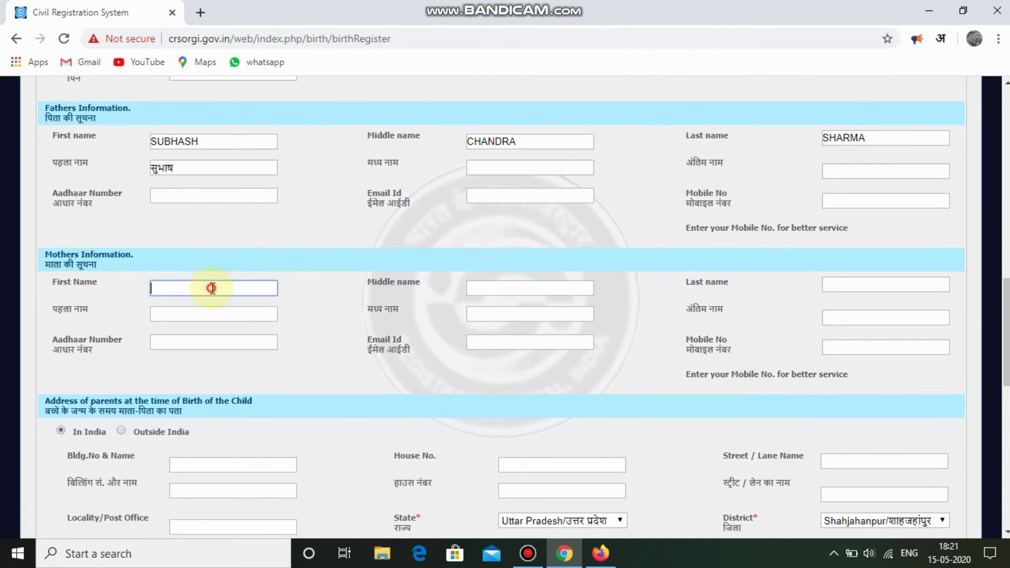
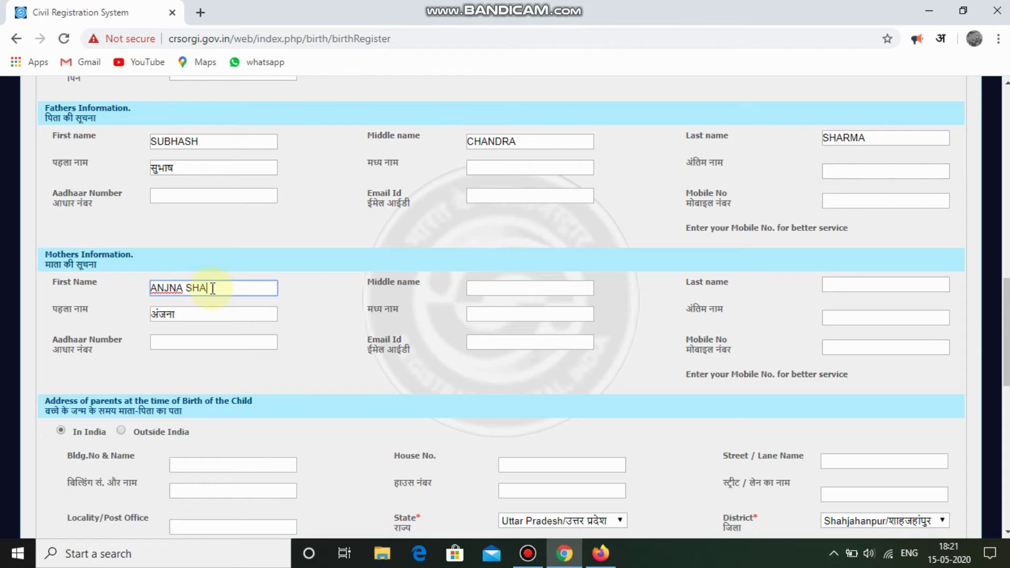
left_click(831, 285)
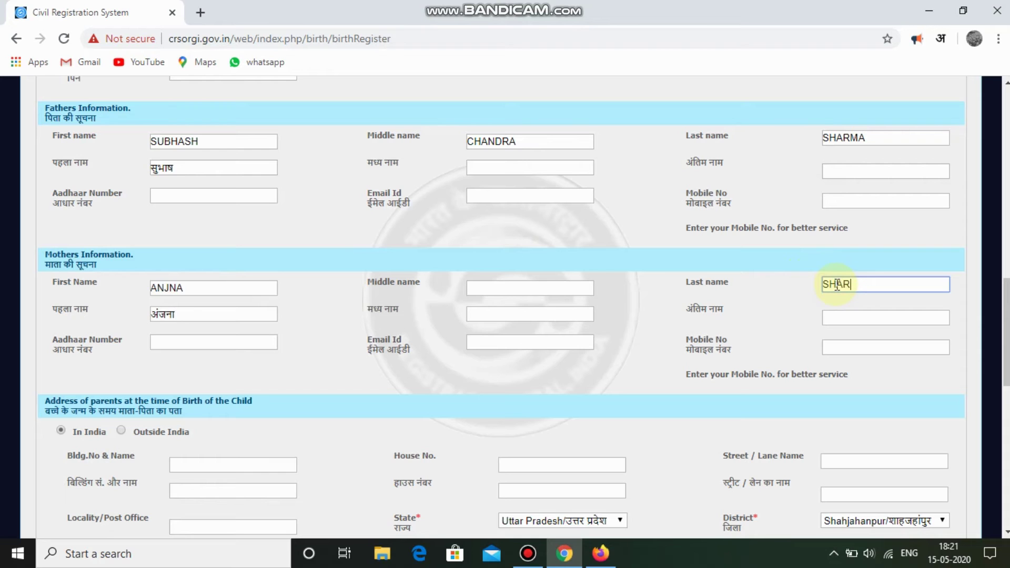
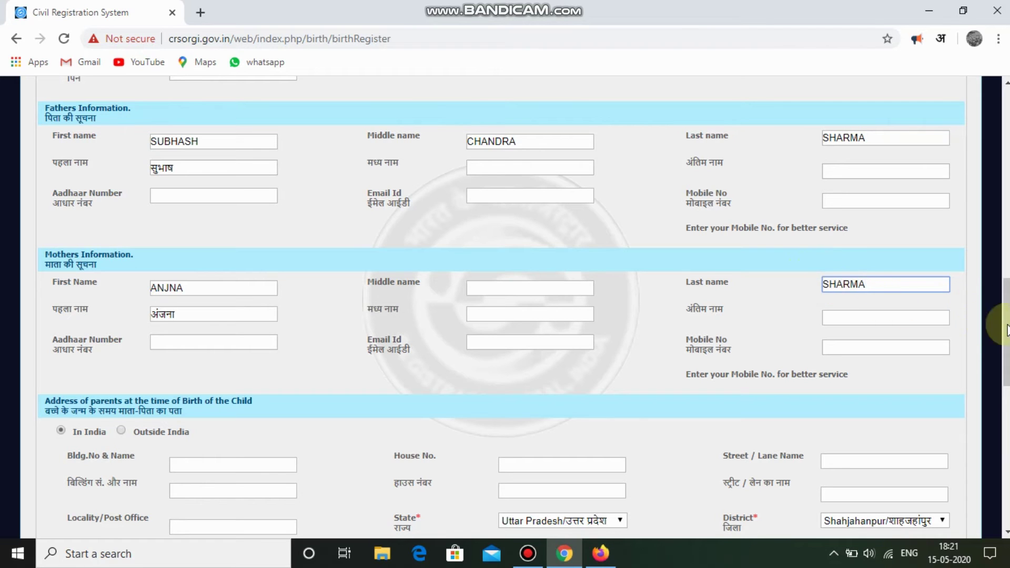
scroll(947, 315, "down", 2)
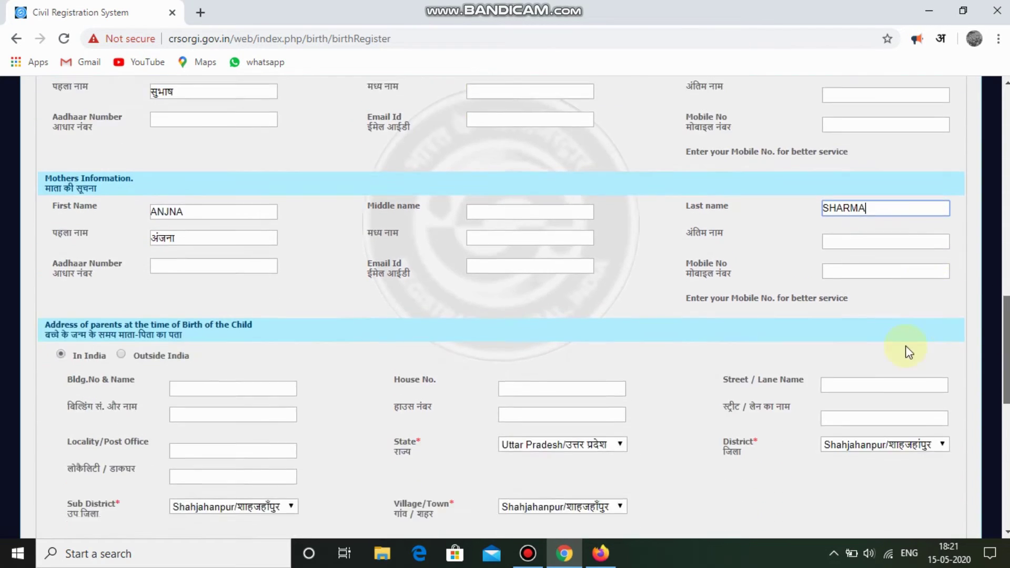
scroll(894, 347, "up", 2)
left_click(779, 309)
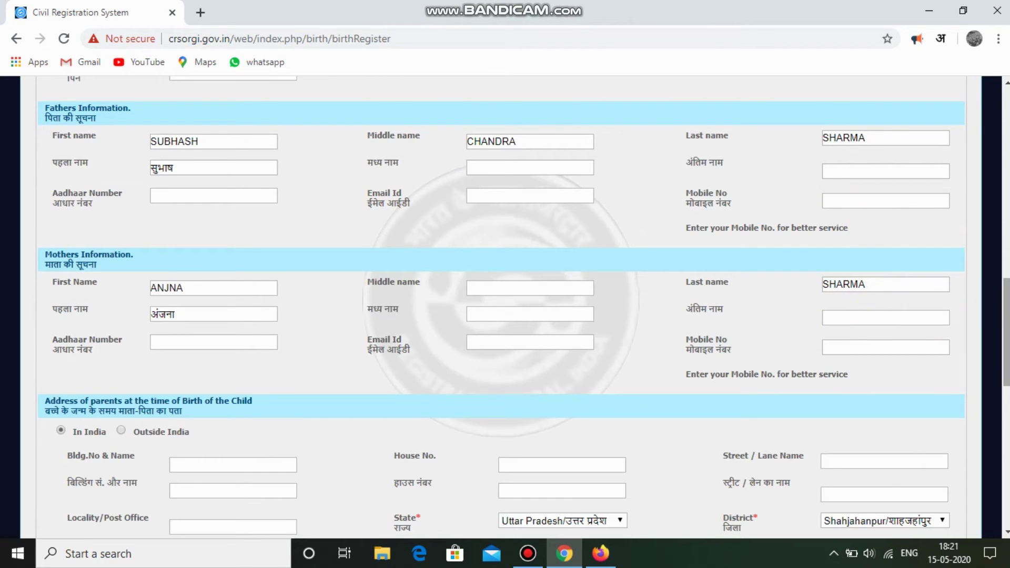
Mark the informant's address same as permanent, enter the informant's PIN, and save the legal details.
scroll(844, 361, "down", 3)
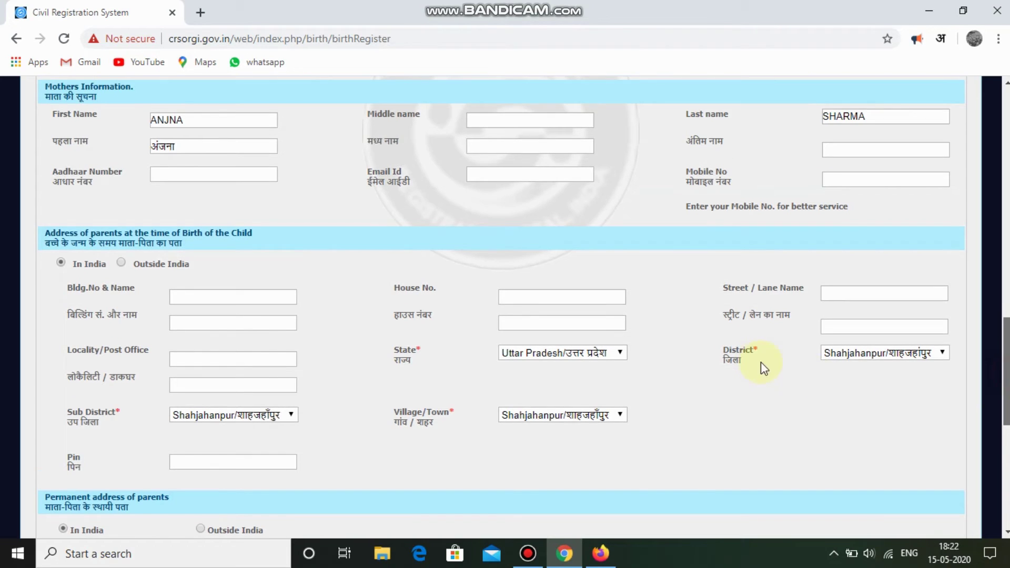
scroll(924, 411, "down", 3)
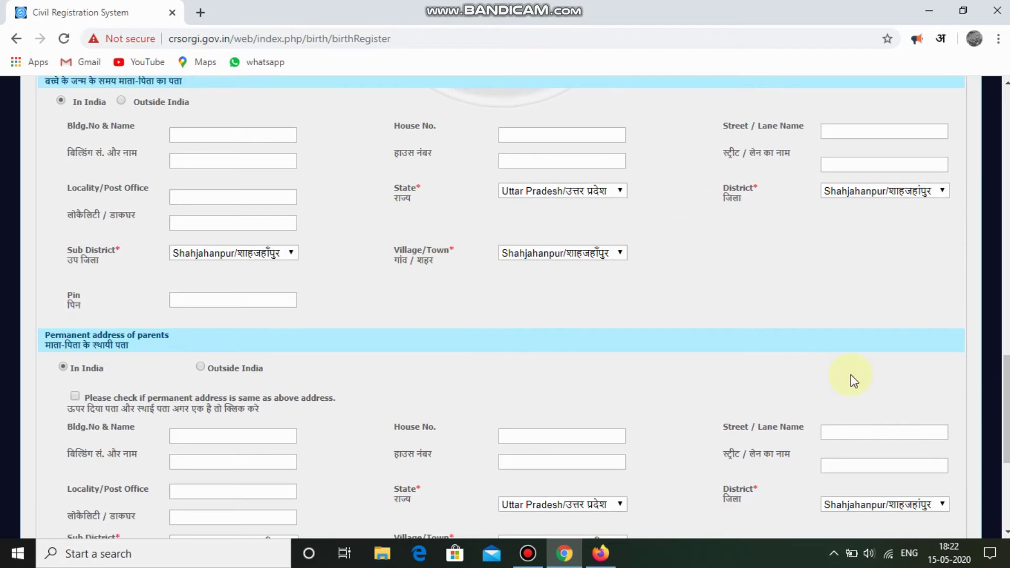
scroll(1006, 411, "down", 2)
scroll(501, 307, "down", 1)
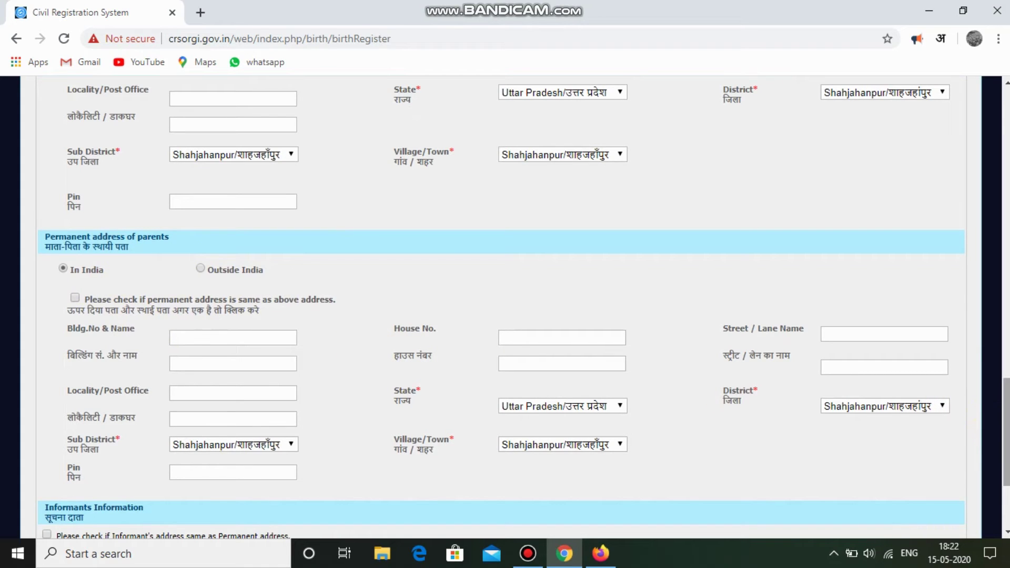
scroll(285, 408, "down", 3)
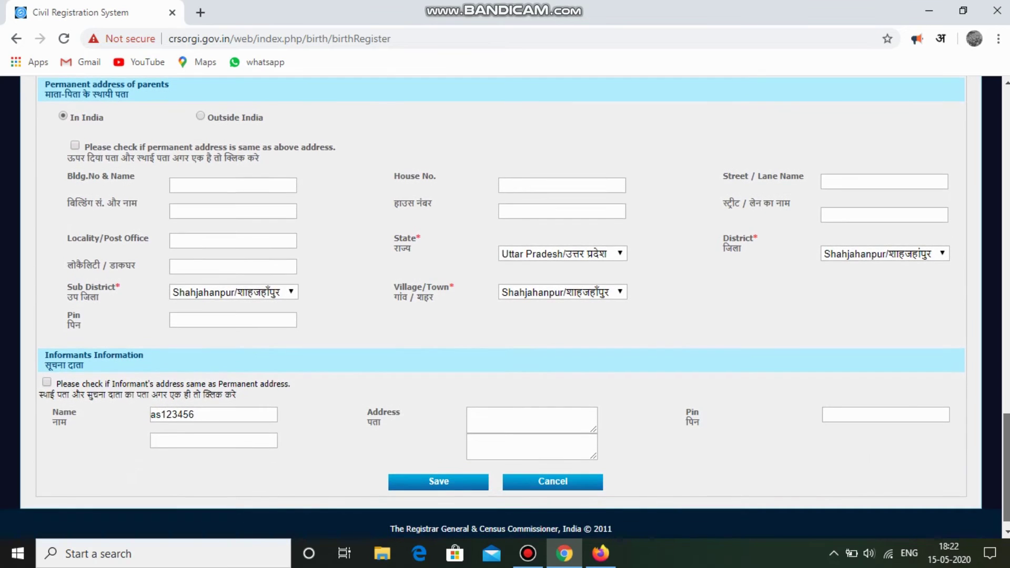
left_click(47, 382)
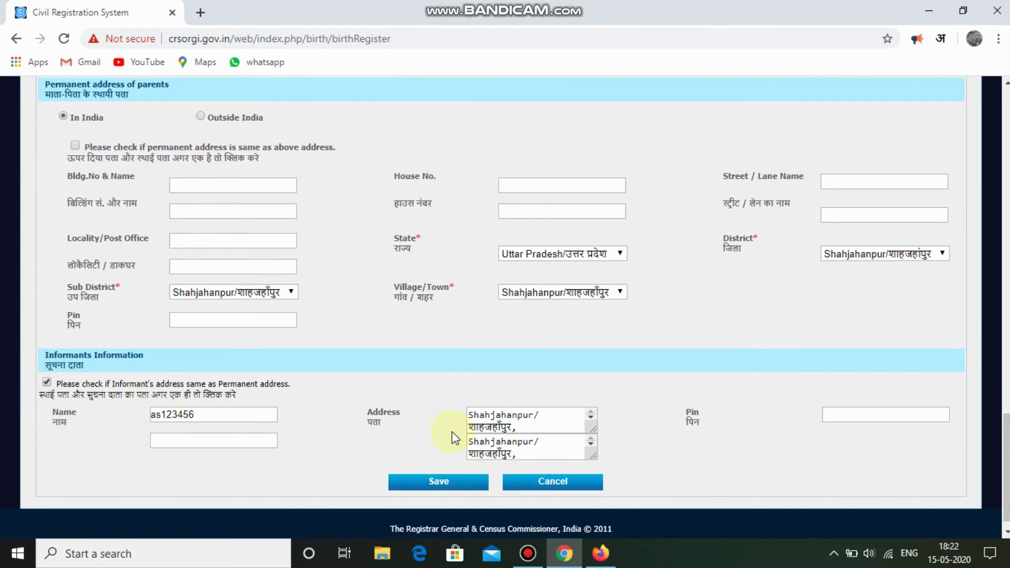
type("242000")
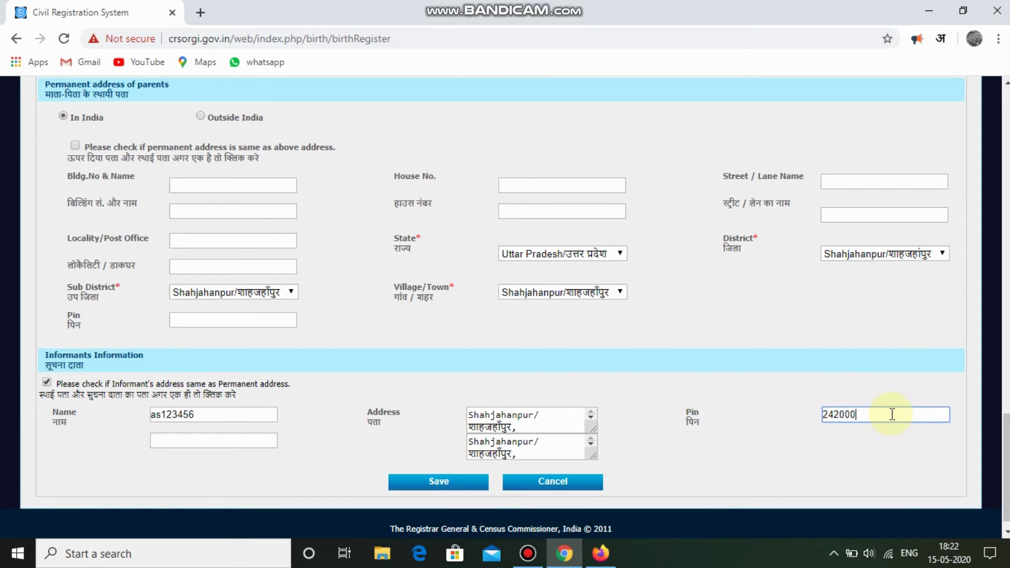
key("BackSpace")
type("1")
left_click(439, 489)
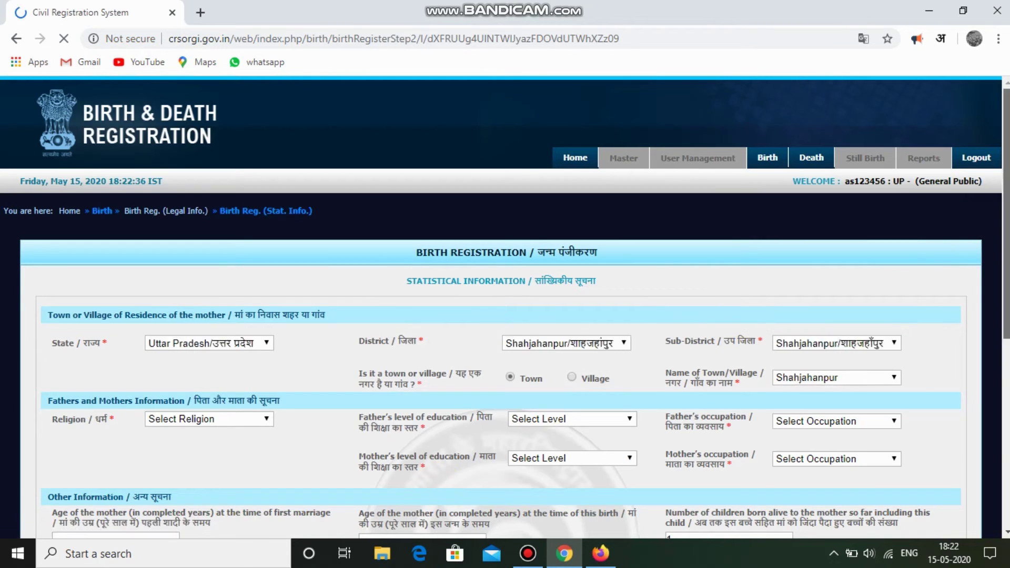
Set the religion to Hindu.
scroll(501, 307, "down", 1)
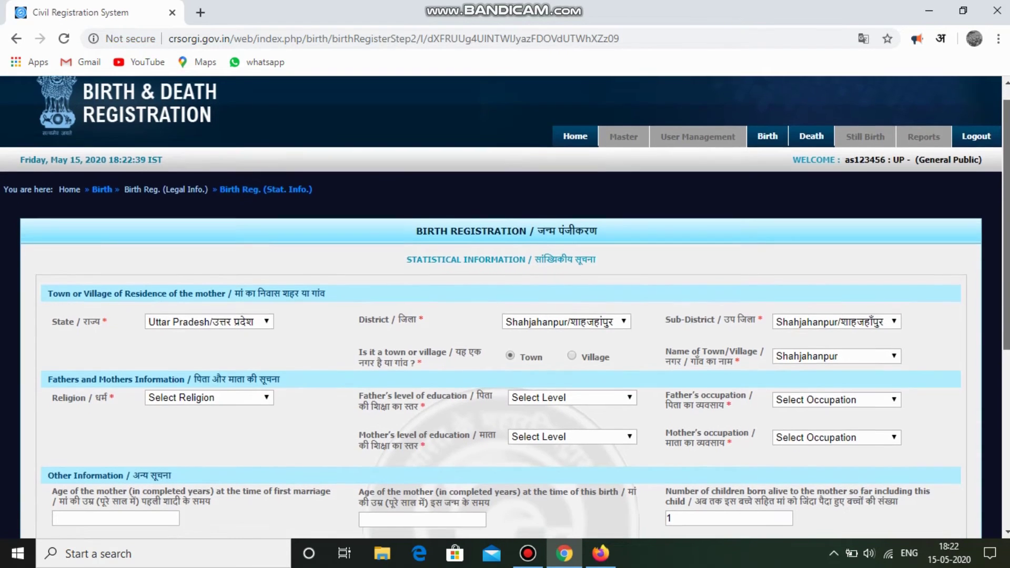
scroll(662, 298, "down", 1)
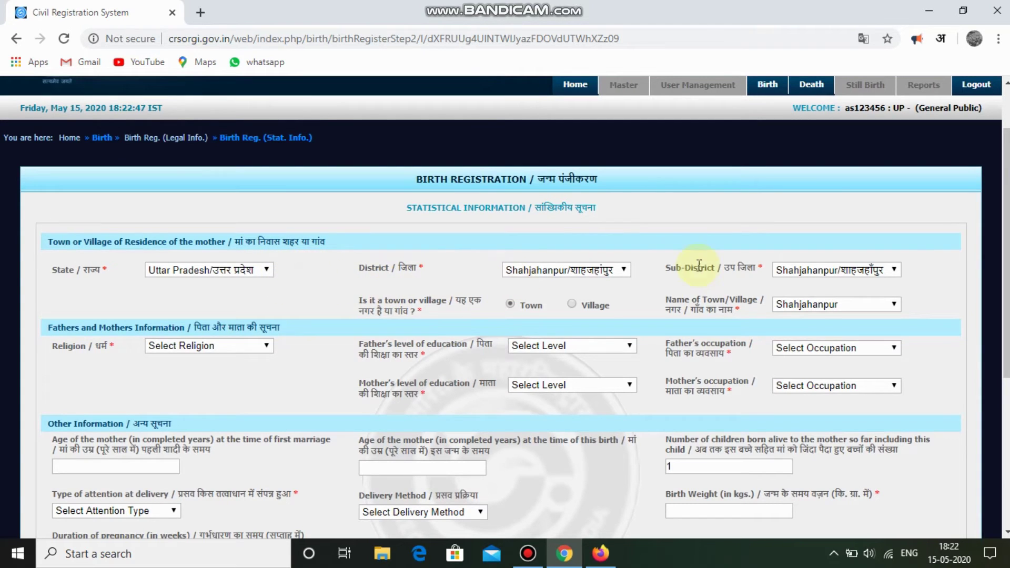
scroll(698, 265, "down", 1)
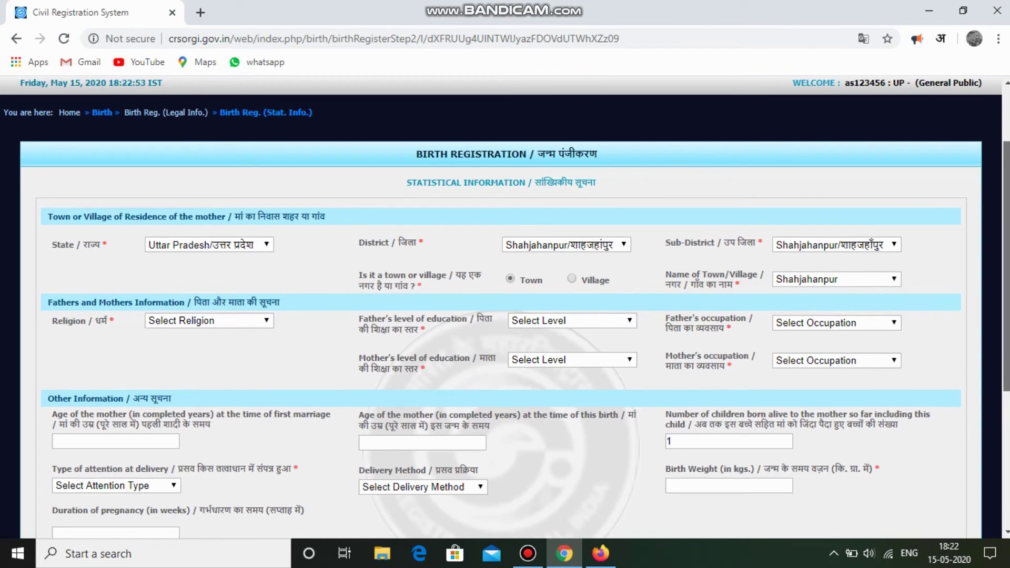
left_click_drag(1006, 266, 1006, 277)
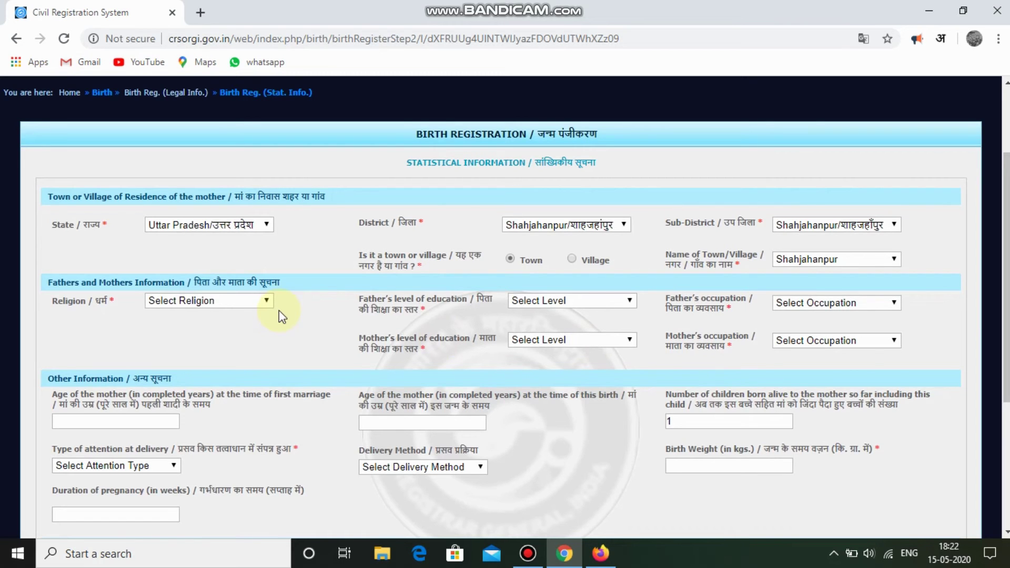
left_click(205, 302)
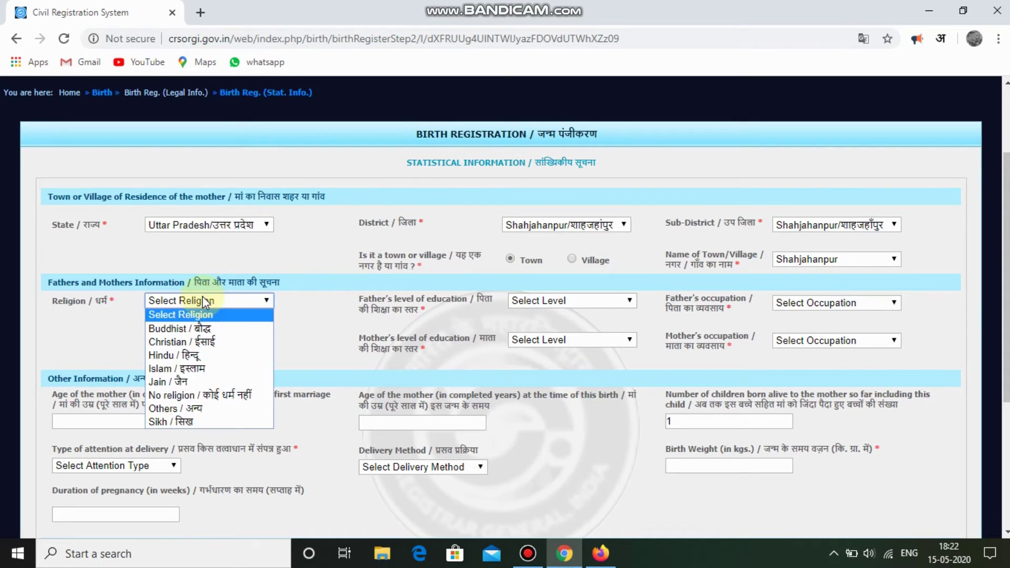
key("Down")
key("Down")
key("Down")
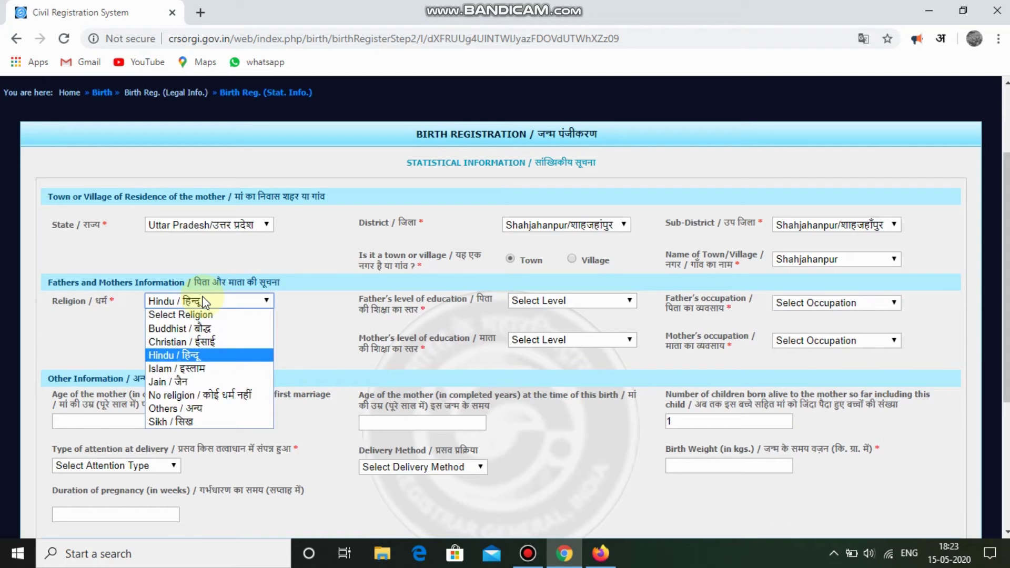
key("Return")
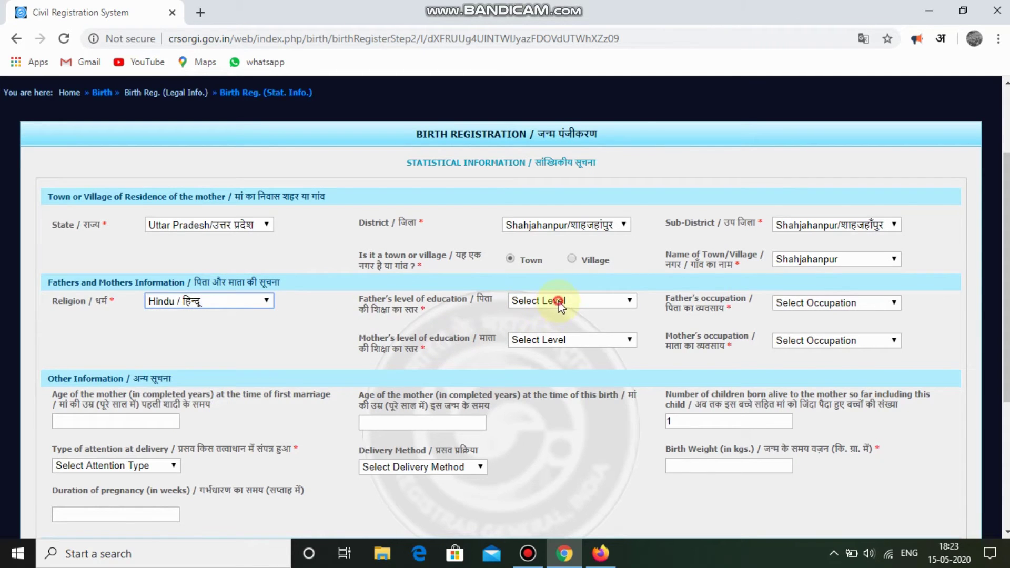
Set the father's education to Graduate and occupation to Not Known.
left_click(558, 302)
key("Down")
key("Down")
key("Down")
key("Down")
key("Down")
key("Down")
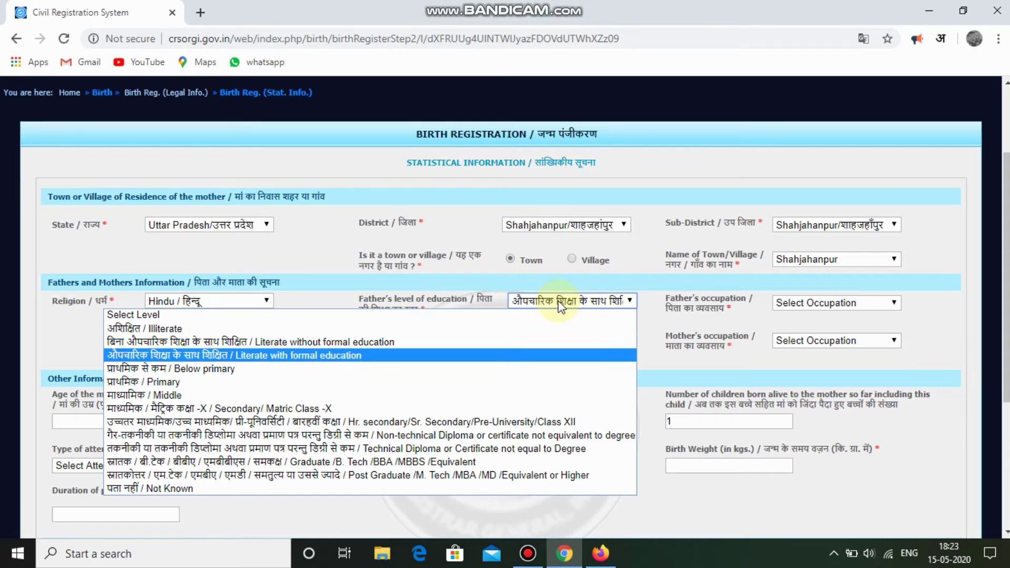
key("Down")
key("Down")
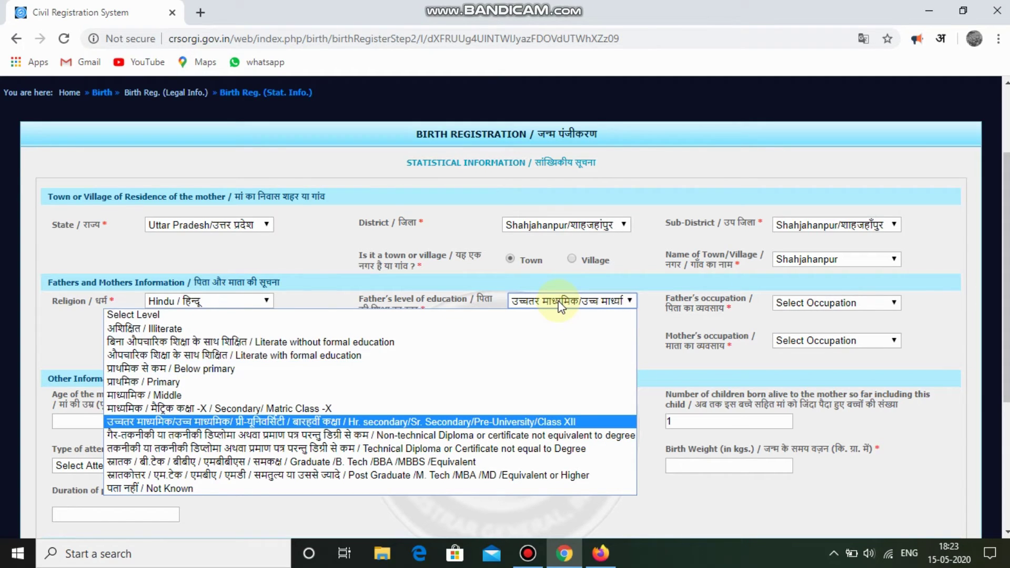
key("Down")
key("Down")
key("Down")
key("Return")
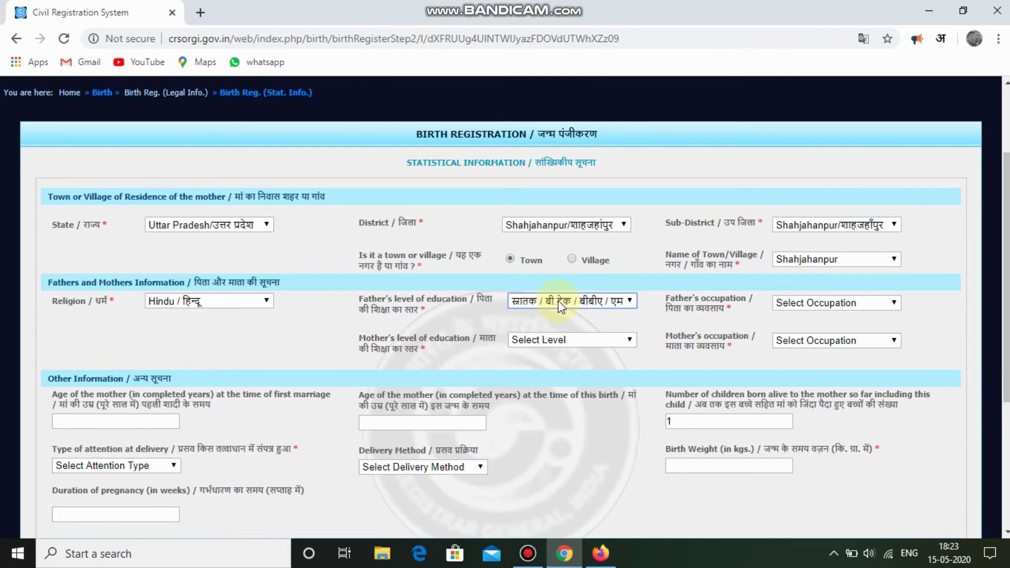
left_click(610, 297)
left_click(612, 290)
left_click(790, 304)
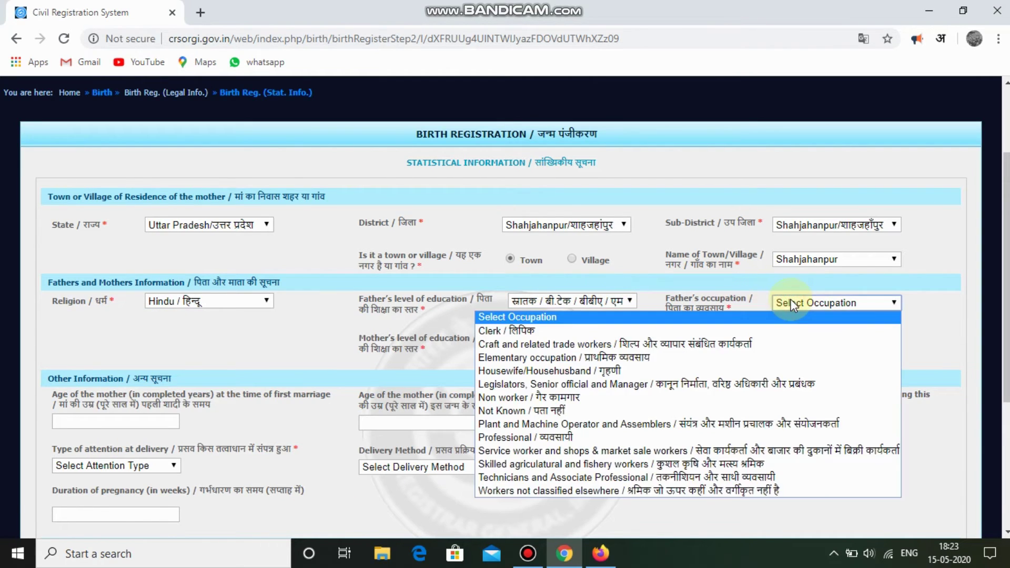
key("Down")
key("Down")
key("Down")
key("Down")
key("Down")
key("Down")
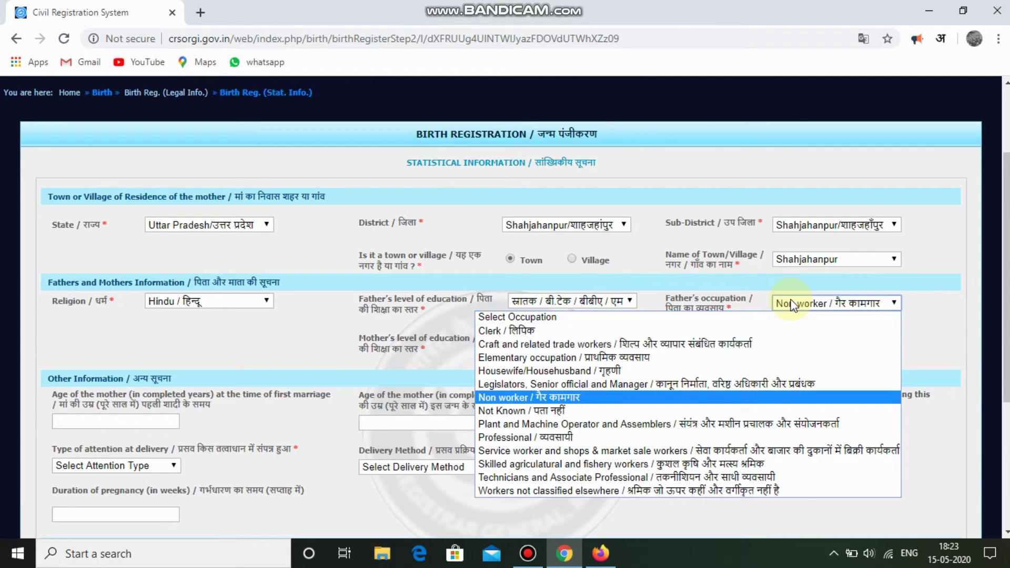
key("Down")
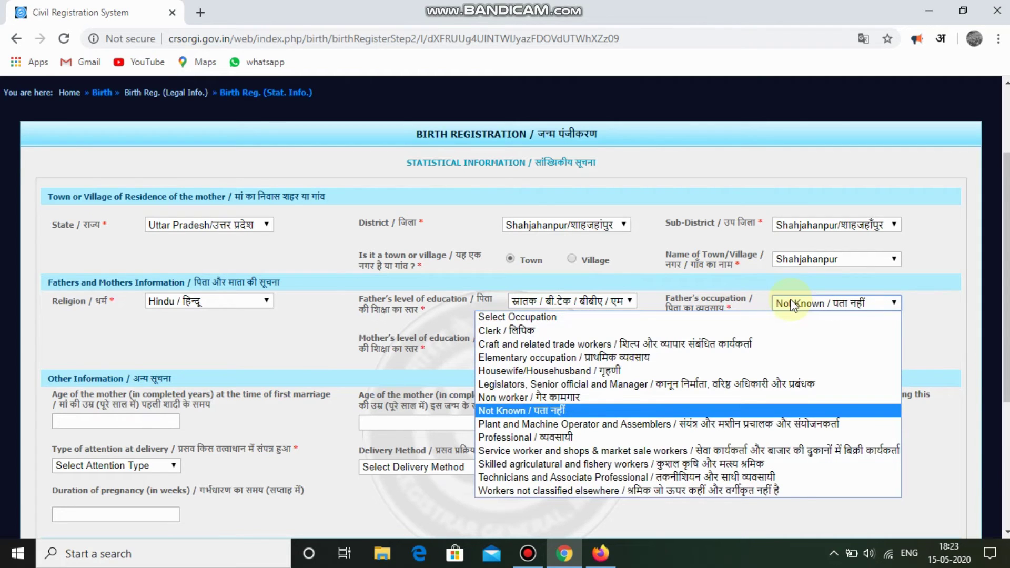
key("Return")
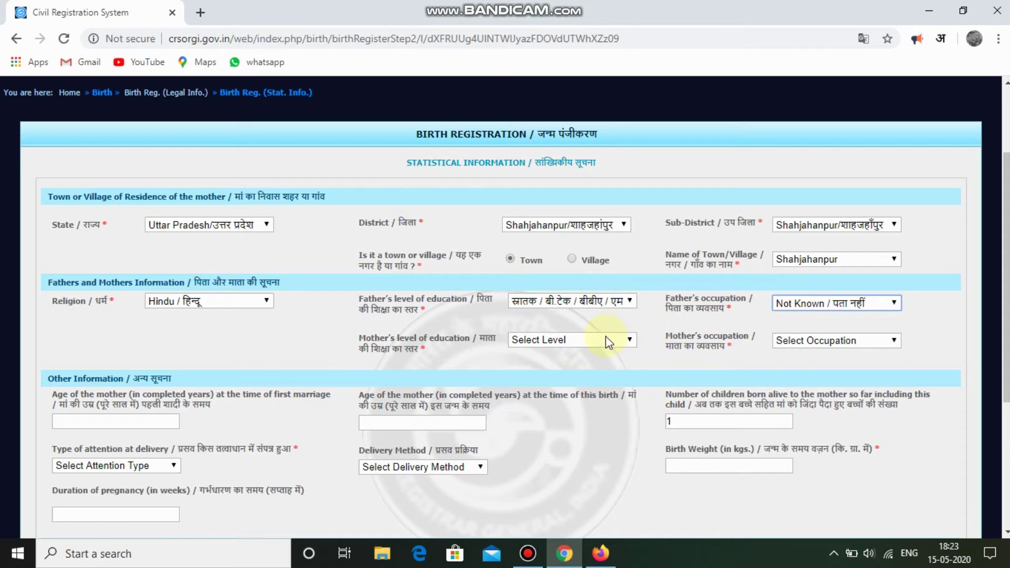
Set the mother's education to Post Graduate and occupation to Not Known.
left_click(605, 340)
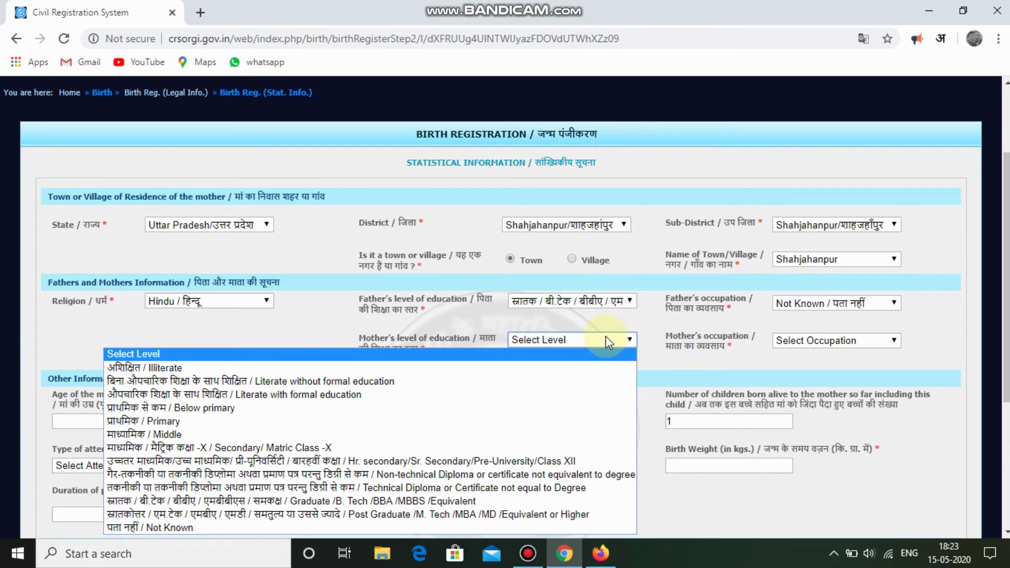
key("Down")
key("Down")
key("Down")
key("Down")
key("Down")
key("Down")
key("Down")
key("Down")
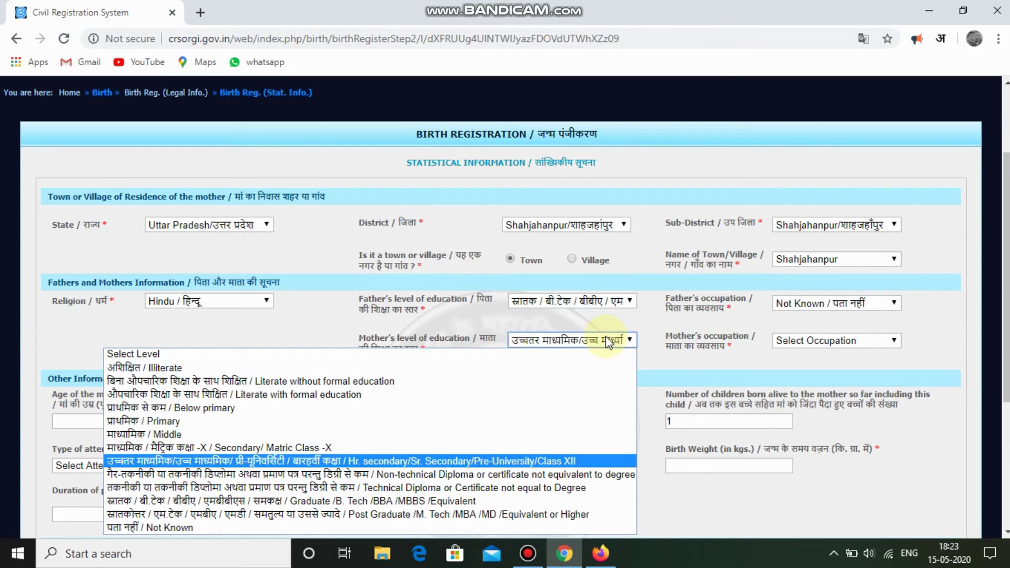
key("Down")
key("Down")
key("Down")
key("Down")
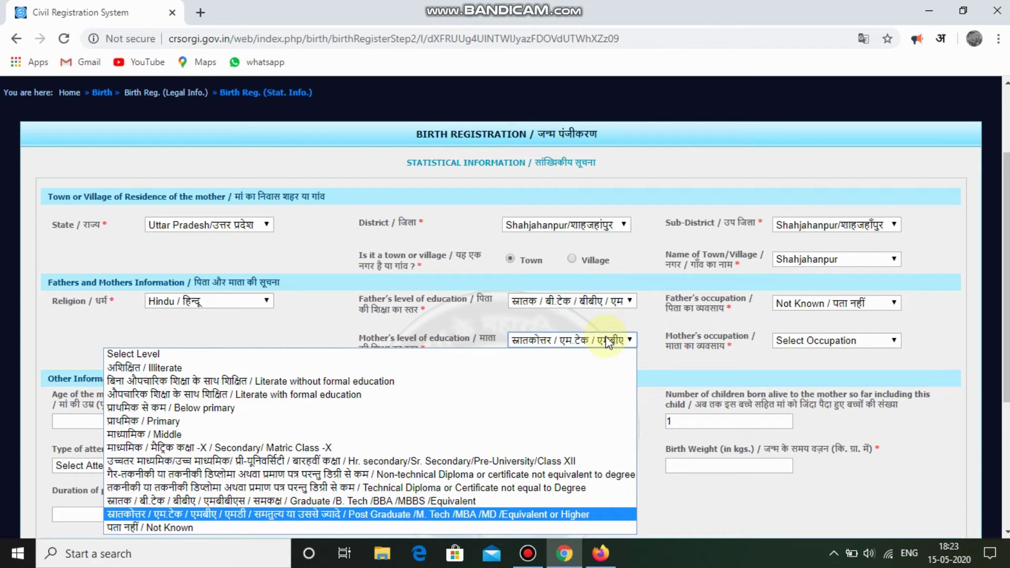
key("Return")
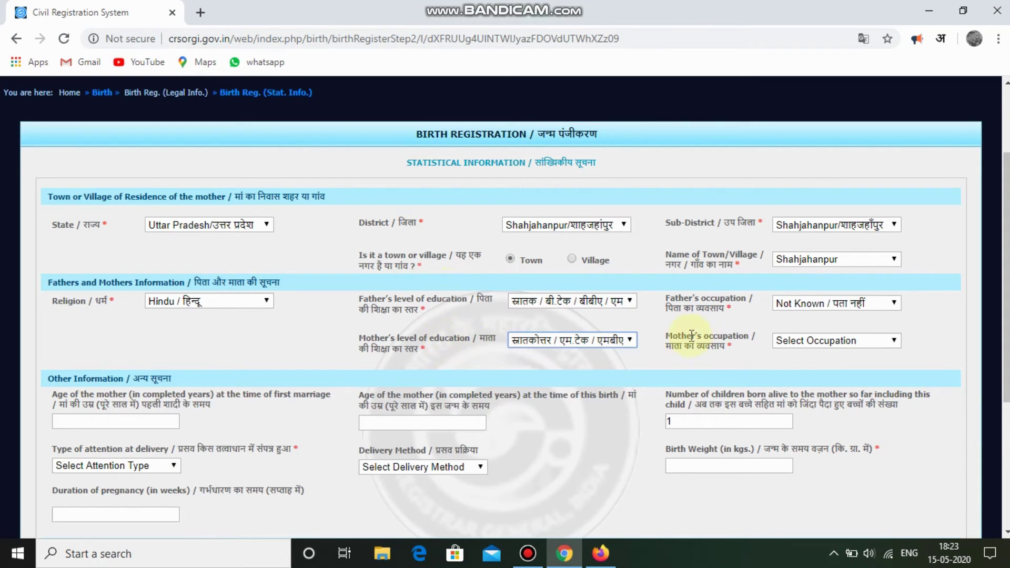
left_click(808, 344)
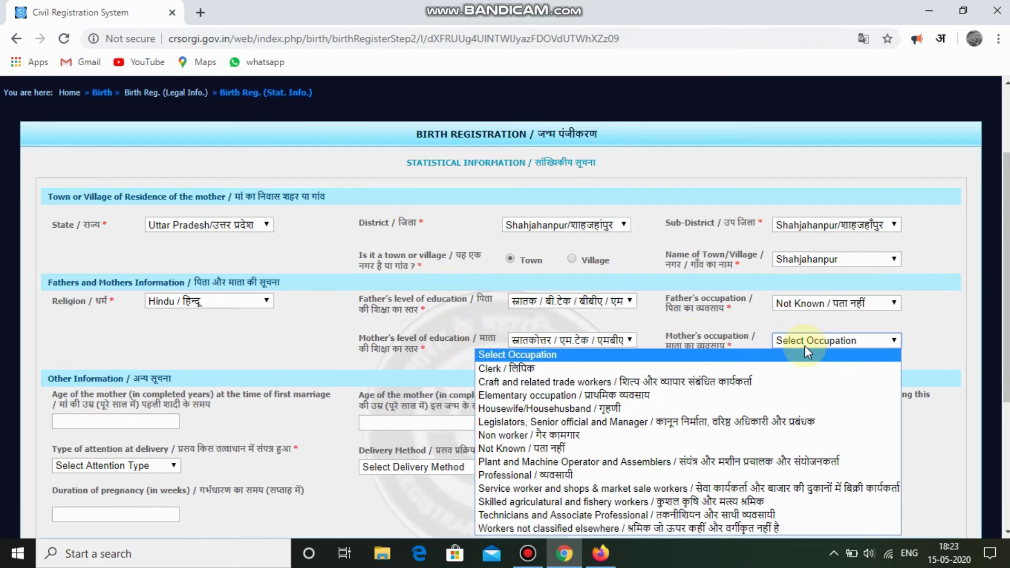
key("Down")
key("Down")
key("Down")
key("Down")
key("Down")
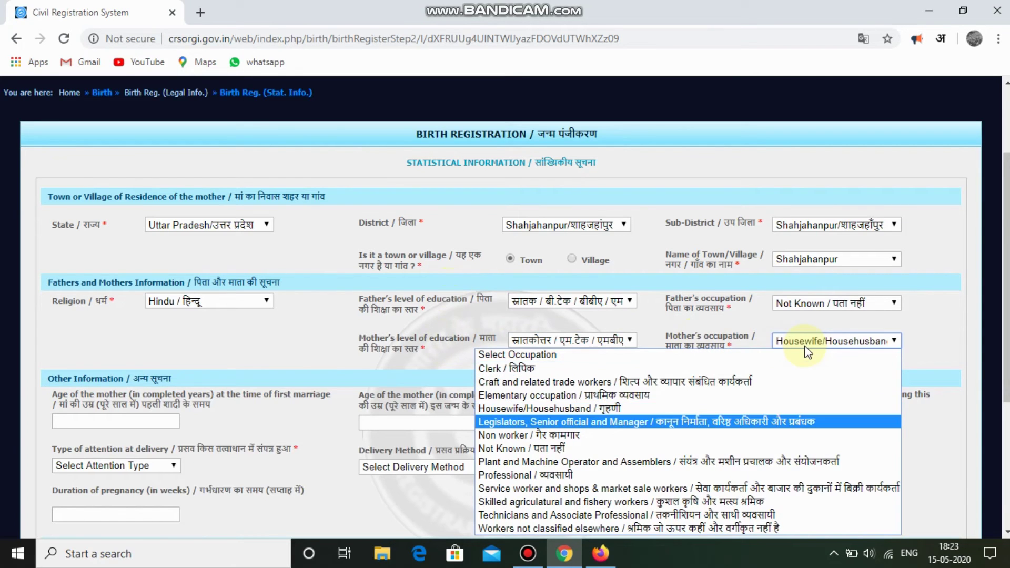
key("Up")
key("Down")
key("Down")
key("Down")
key("Down")
key("Down")
key("Down")
key("Down")
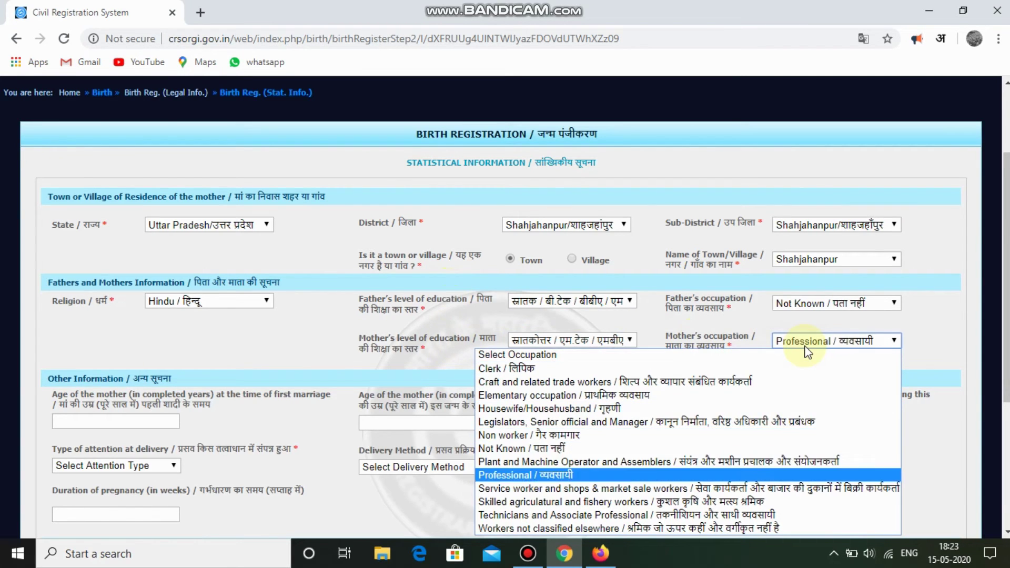
key("Down")
key("Down")
key("Up")
key("Up")
key("Up")
key("Up")
key("Up")
key("Up")
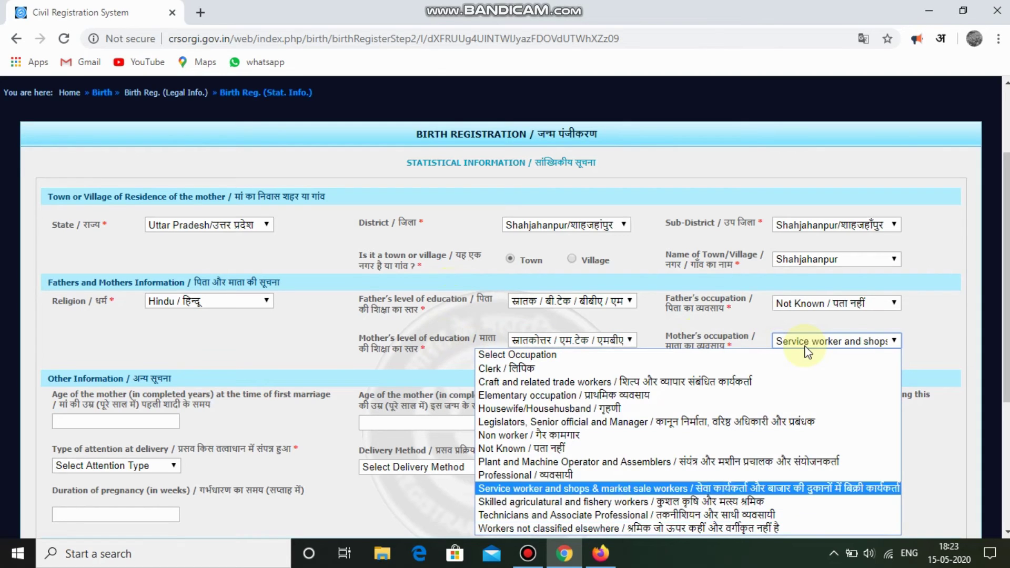
key("Down")
key("Up")
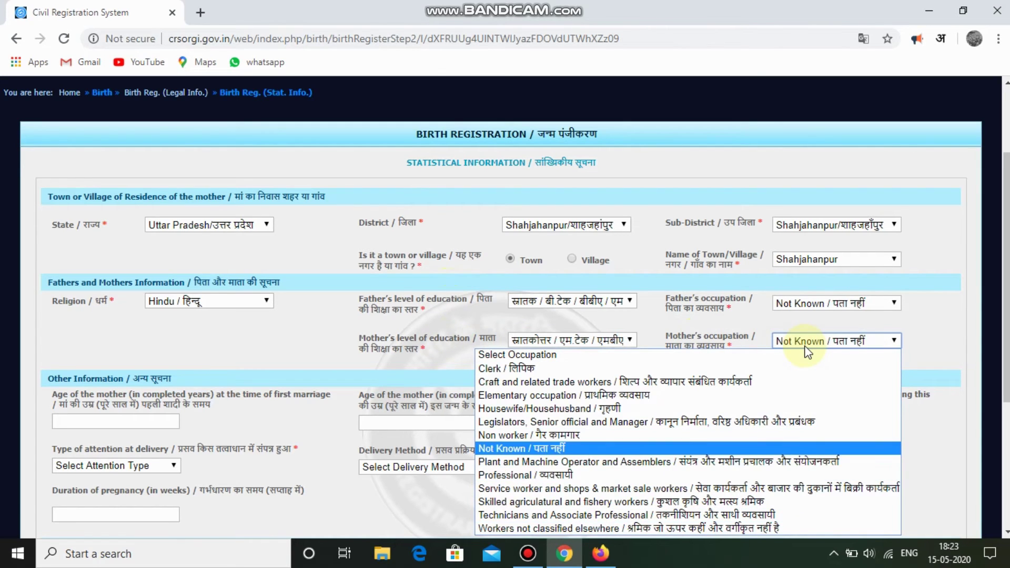
key("Return")
left_click(140, 398)
left_click_drag(1007, 362, 1007, 424)
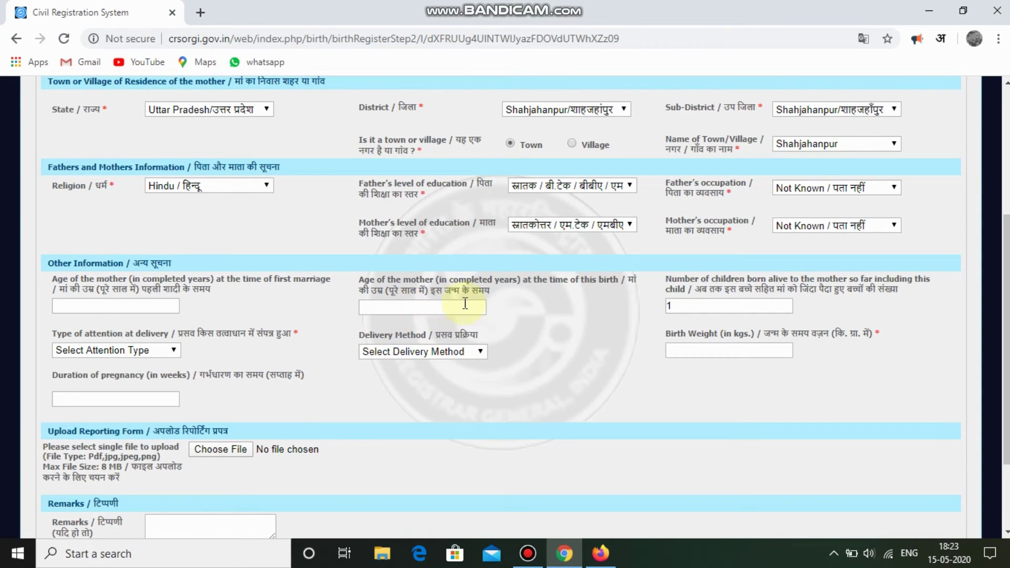
Set attention at delivery to Relatives or others.
scroll(944, 307, "down", 1)
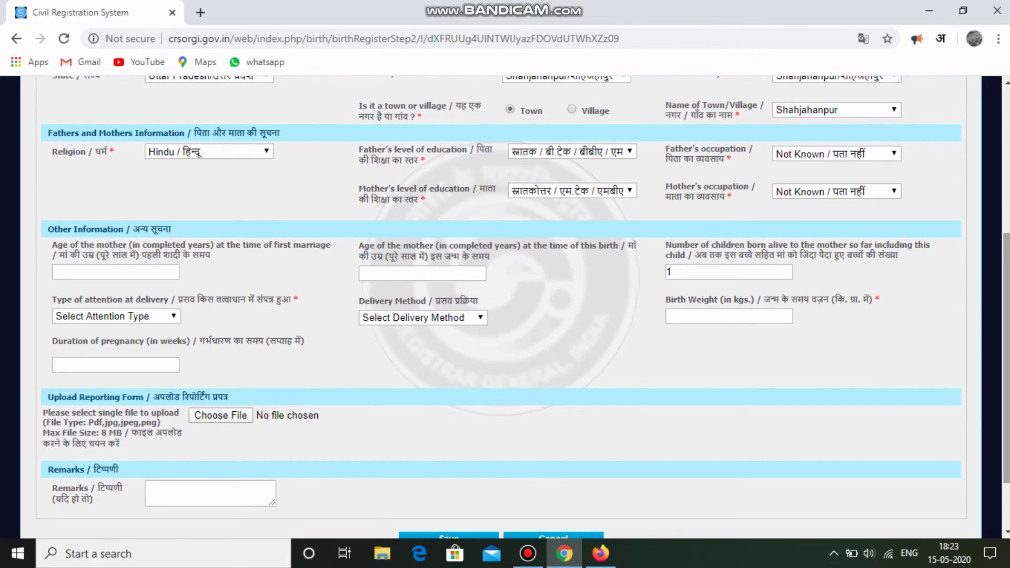
left_click(134, 314)
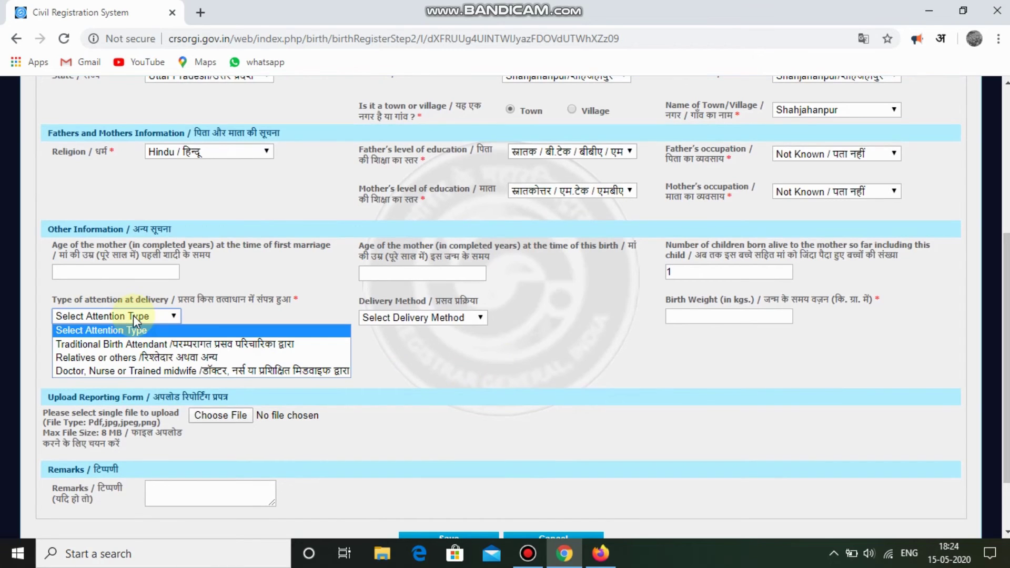
left_click(133, 314)
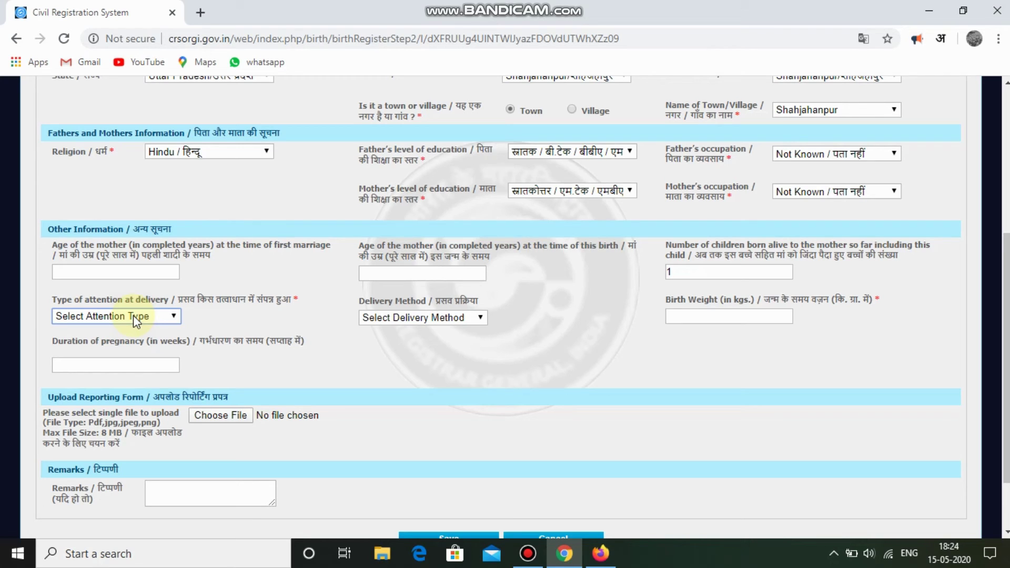
left_click(133, 315)
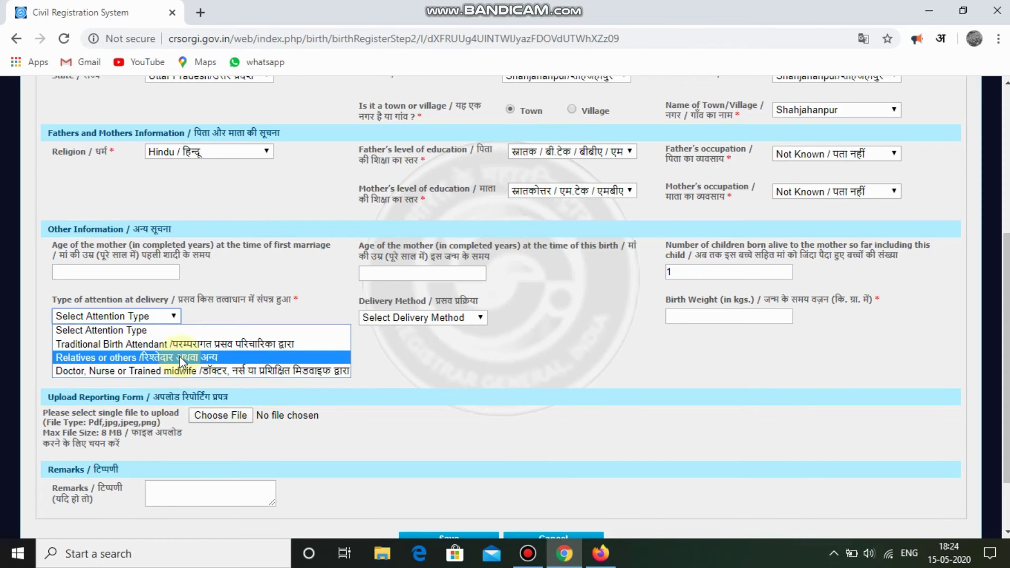
left_click(176, 360)
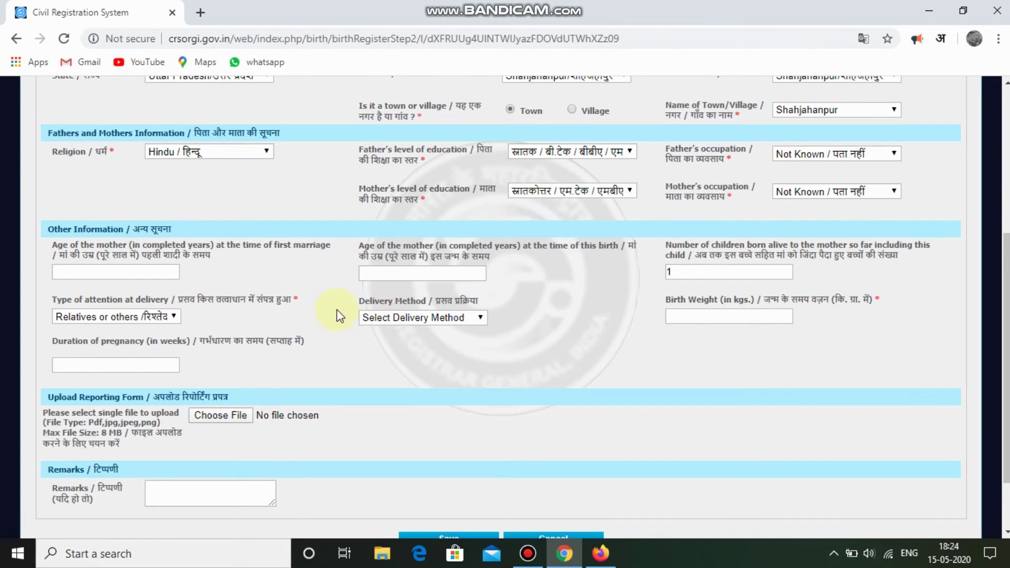
Set the delivery method to Normal and the birth weight to 1 kg.
left_click(421, 317)
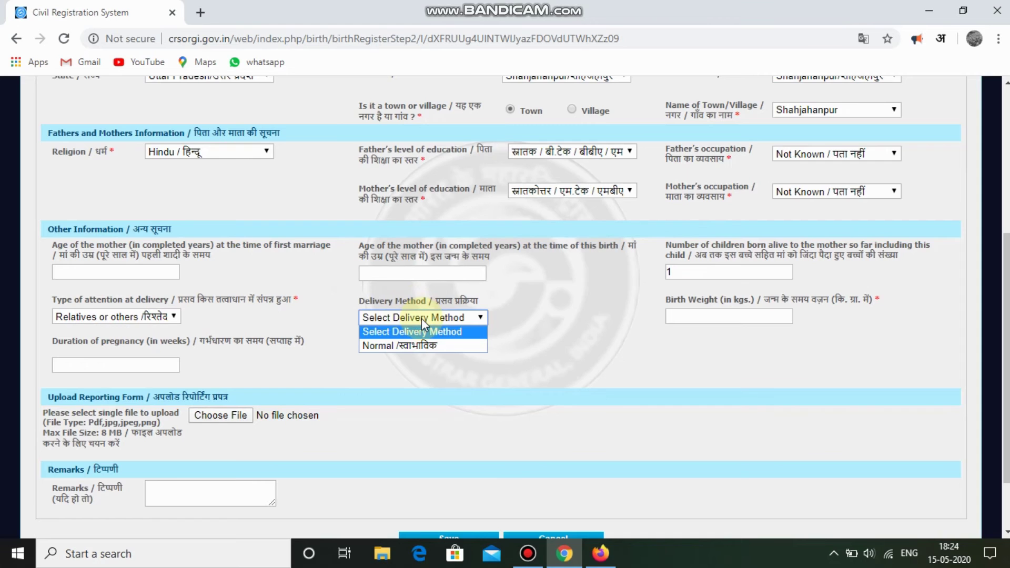
left_click(440, 345)
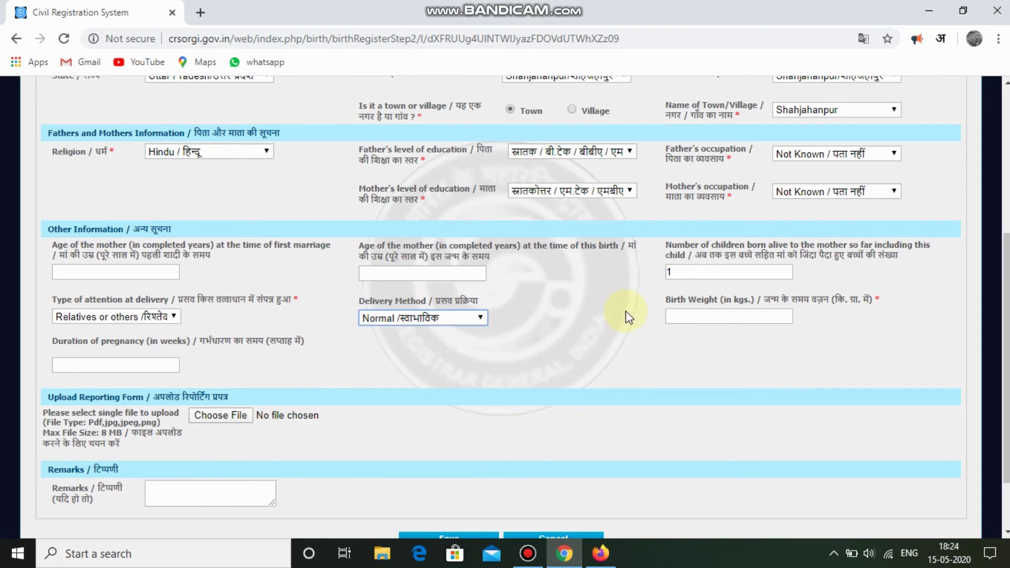
left_click(728, 312)
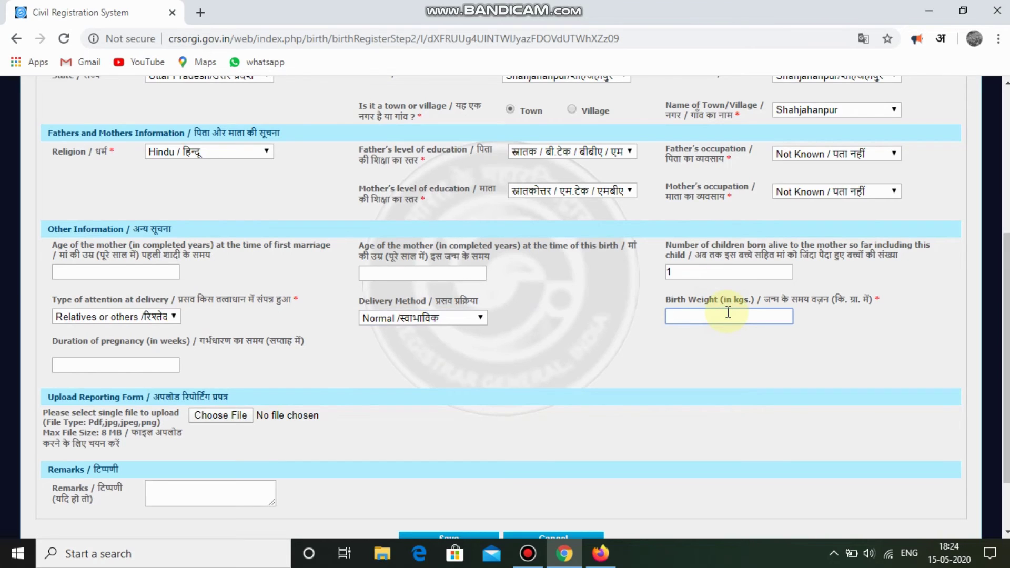
type("1")
key("BackSpace")
type("2")
key("BackSpace")
type("1")
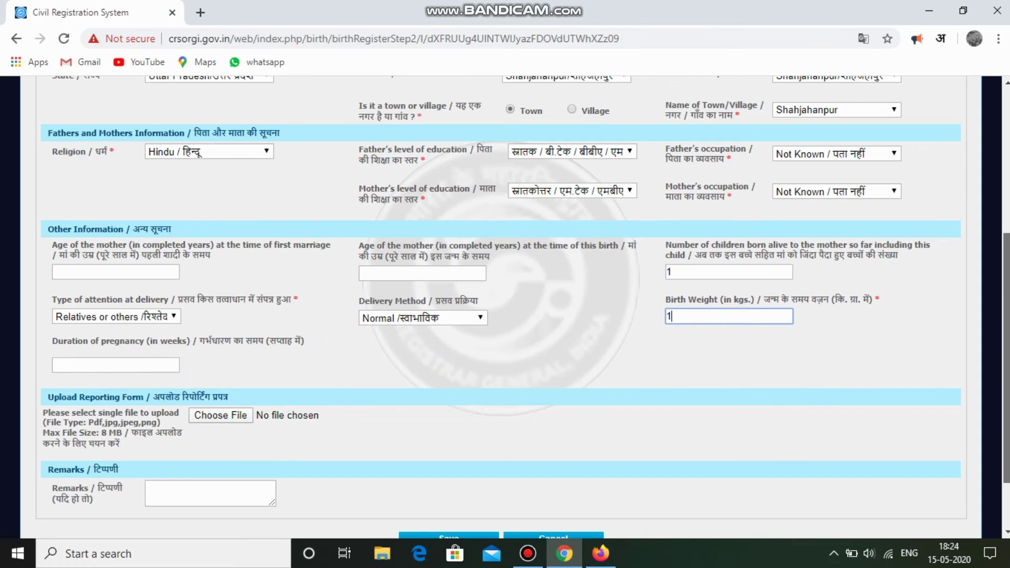
left_click_drag(1006, 327, 1007, 368)
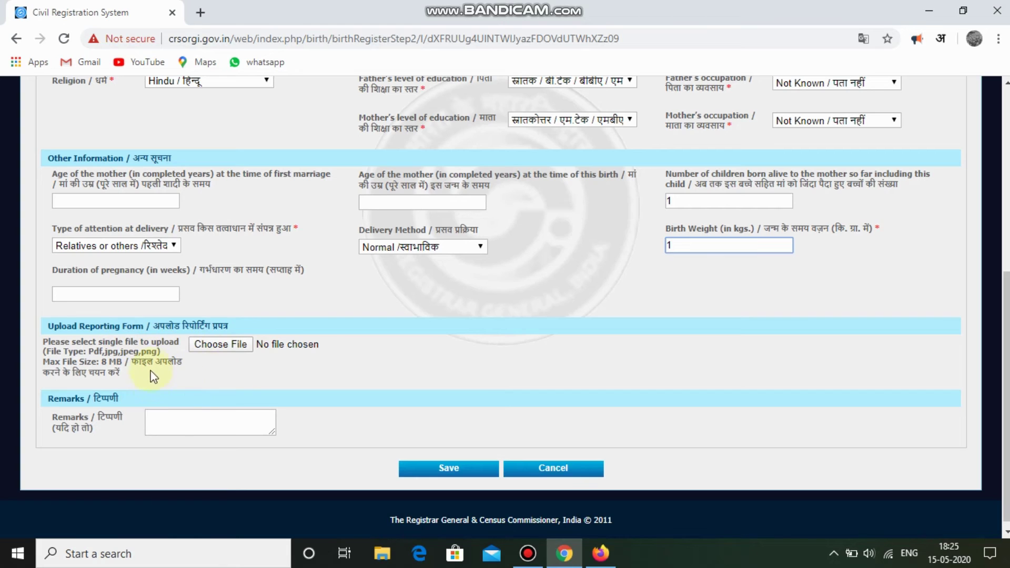
Save the statistical information, skip the reporting-form upload, then cancel to review missing fields.
left_click(171, 433)
left_click(199, 426)
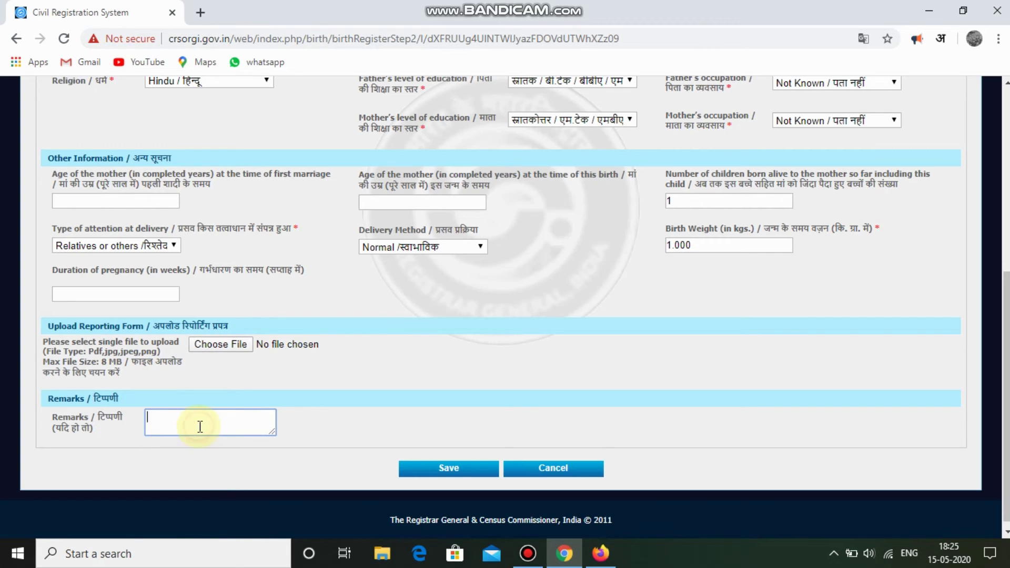
left_click(257, 414)
left_click(439, 471)
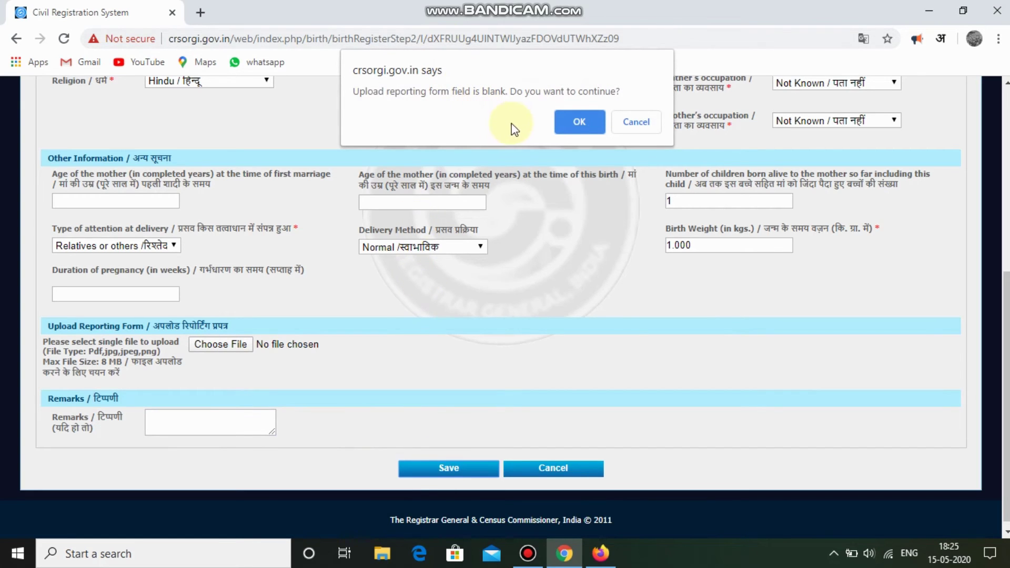
left_click(577, 123)
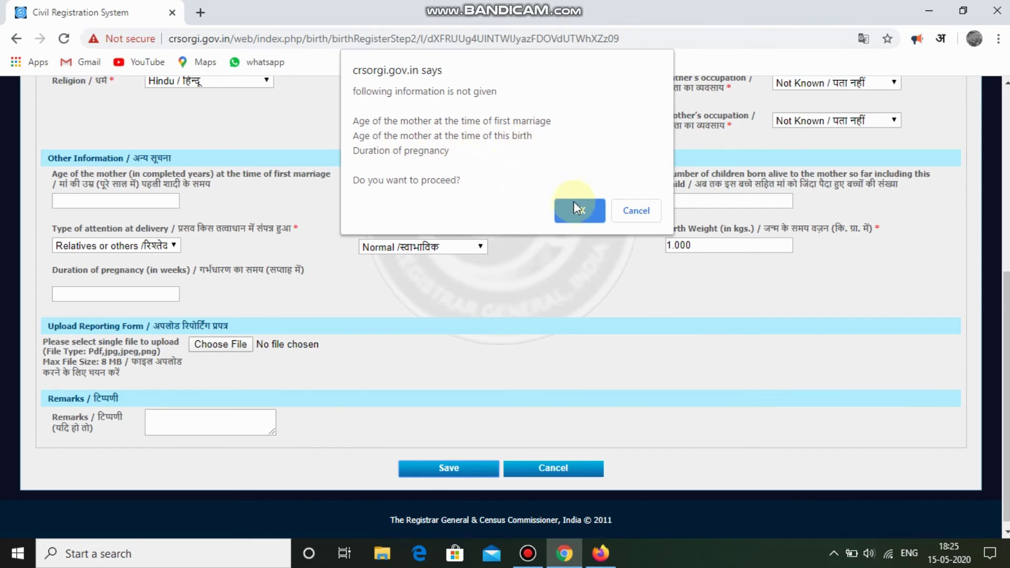
left_click(650, 207)
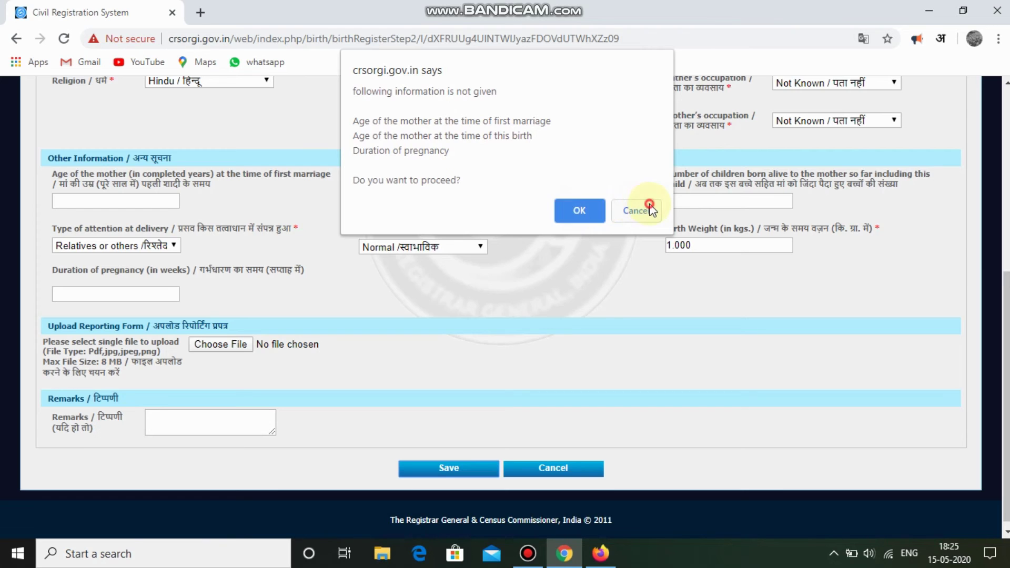
Save the statistical information again, accepting no upload and the missing optional details.
scroll(579, 264, "up", 7)
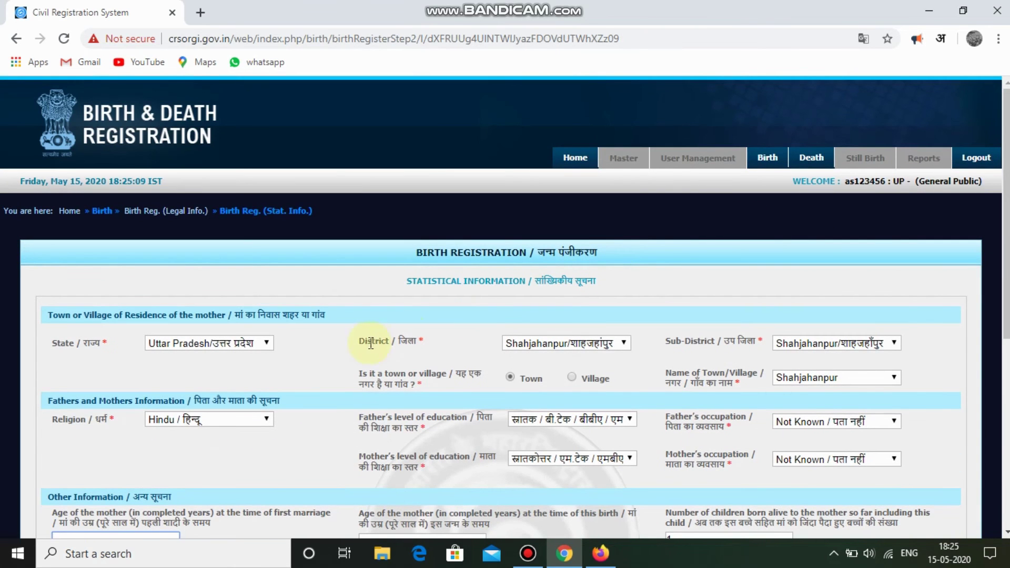
scroll(541, 468, "down", 3)
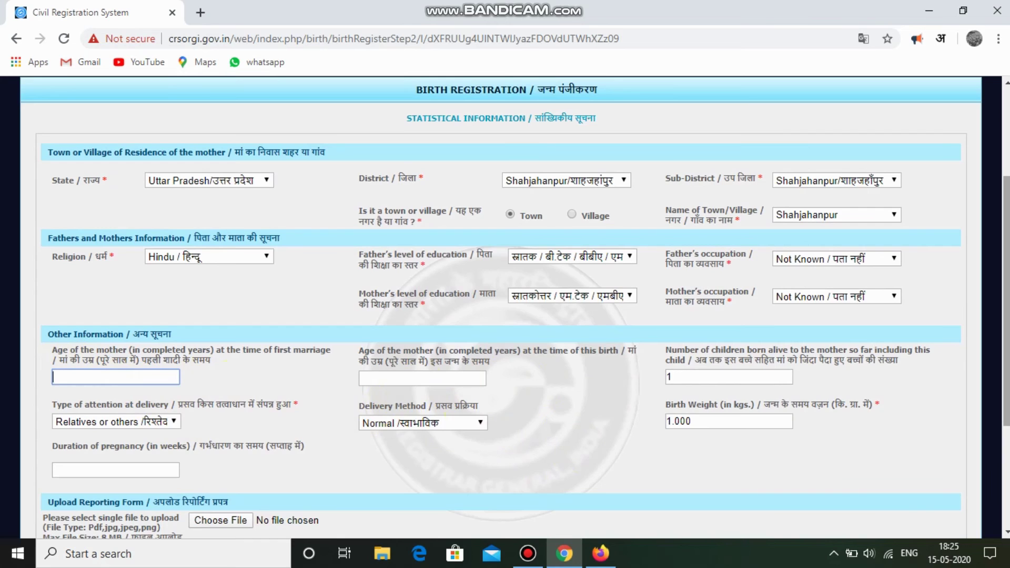
left_click_drag(1007, 316, 1007, 394)
left_click(479, 500)
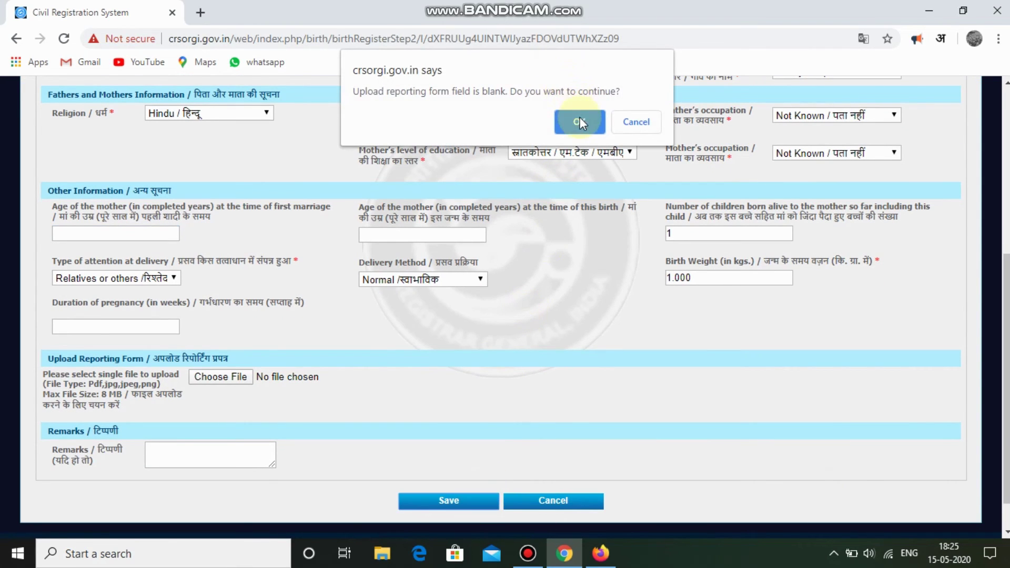
left_click(580, 119)
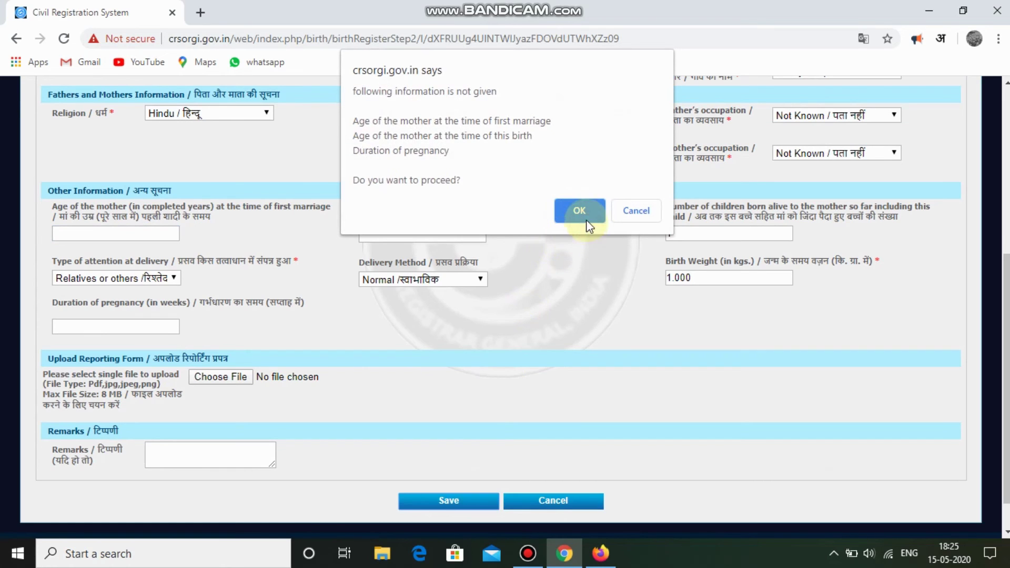
left_click(582, 213)
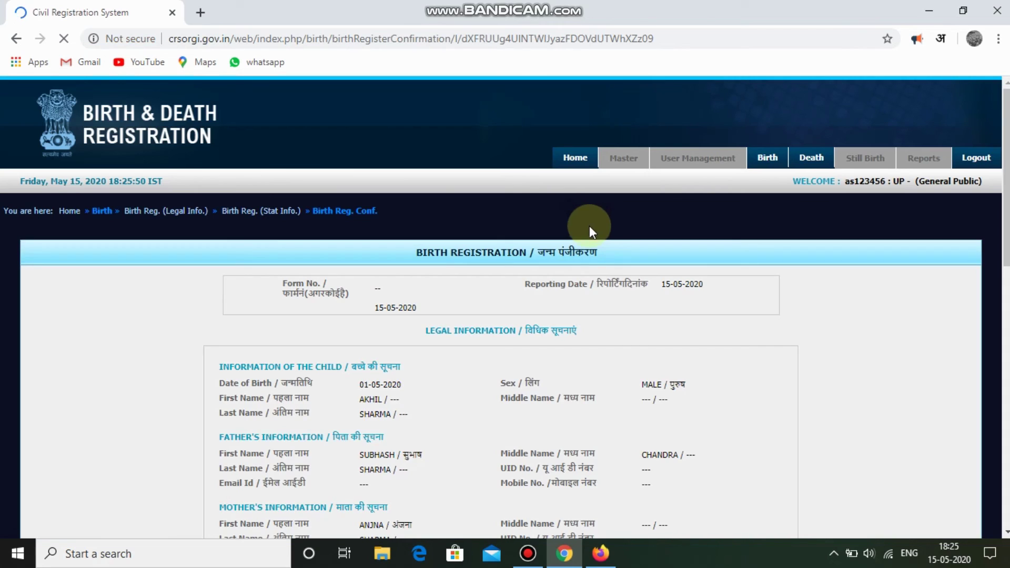
Review the child, parent, address and informant details on the confirmation page, then submit.
scroll(898, 286, "down", 4)
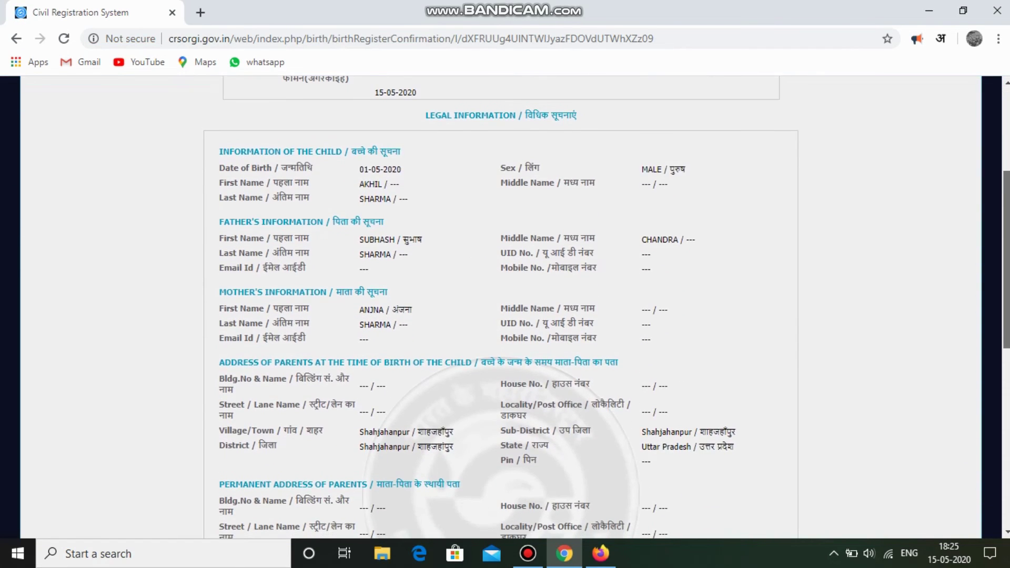
scroll(505, 308, "up", 1)
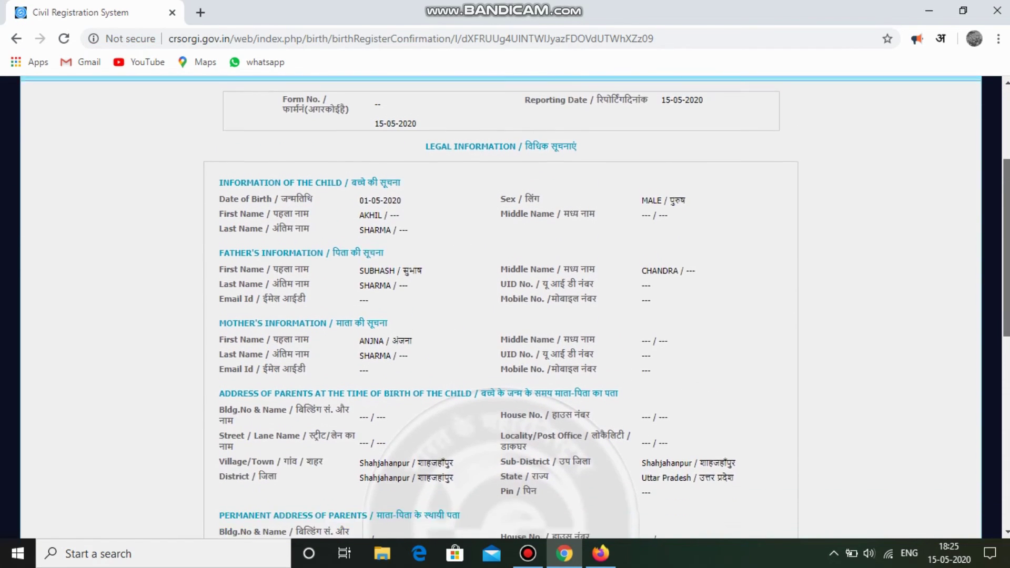
scroll(505, 307, "down", 6)
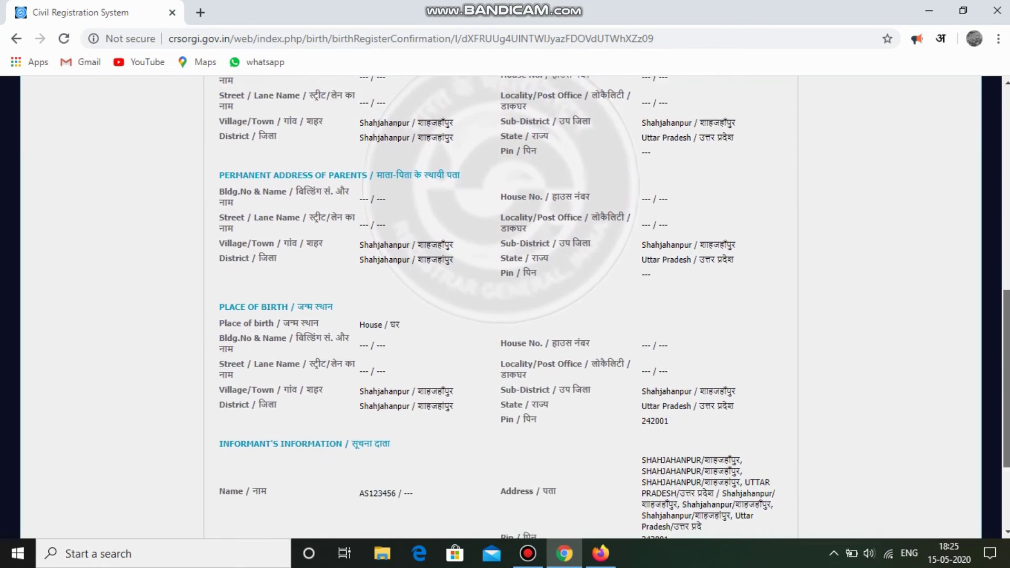
scroll(575, 450, "down", 3)
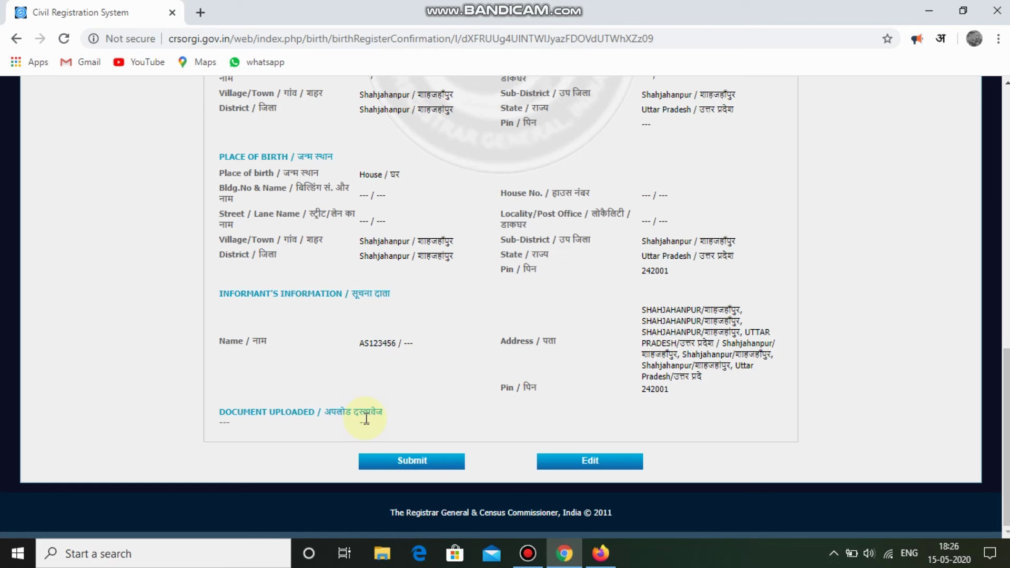
left_click(423, 462)
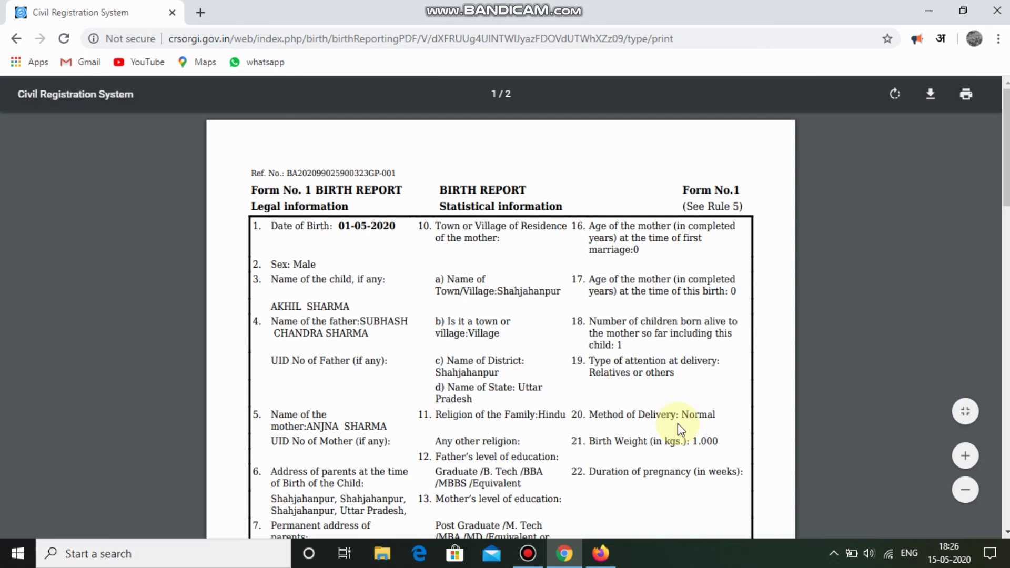
Scroll through both pages of the Form No. 1 Birth Report PDF to review it.
scroll(677, 424, "down", 1)
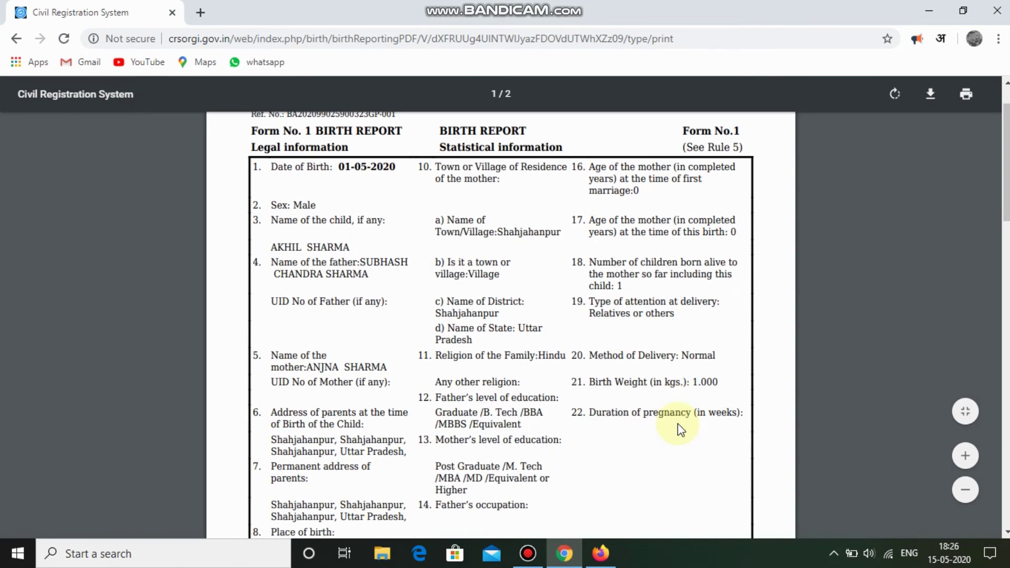
scroll(677, 424, "down", 3)
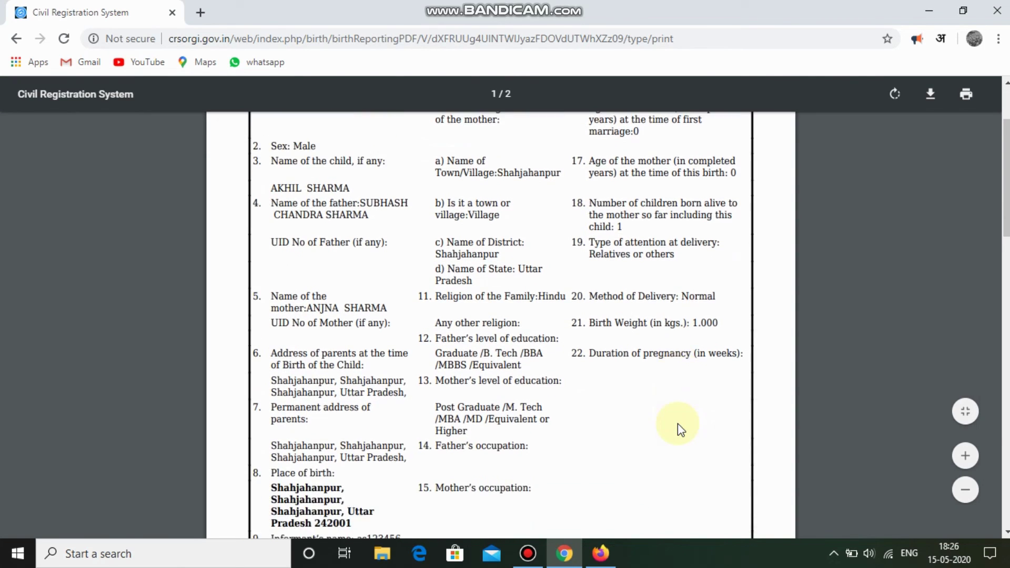
scroll(678, 424, "down", 6)
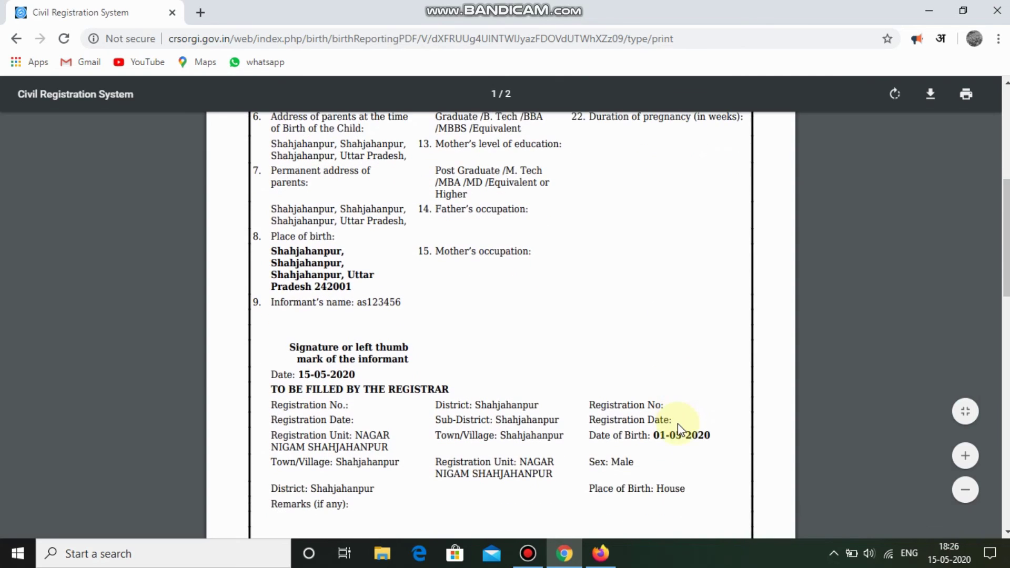
scroll(679, 429, "down", 2)
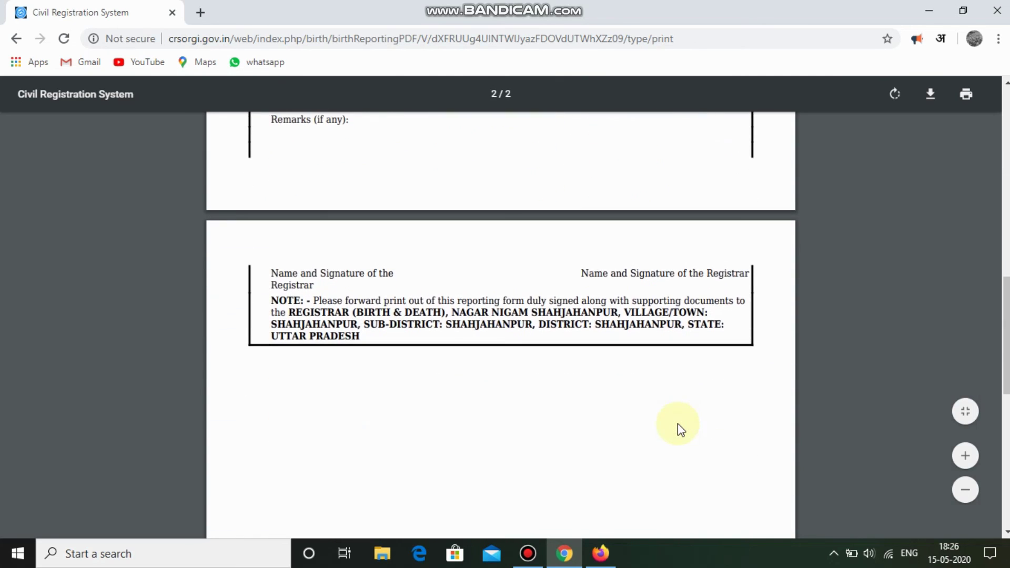
scroll(682, 430, "up", 1)
scroll(677, 424, "down", 1)
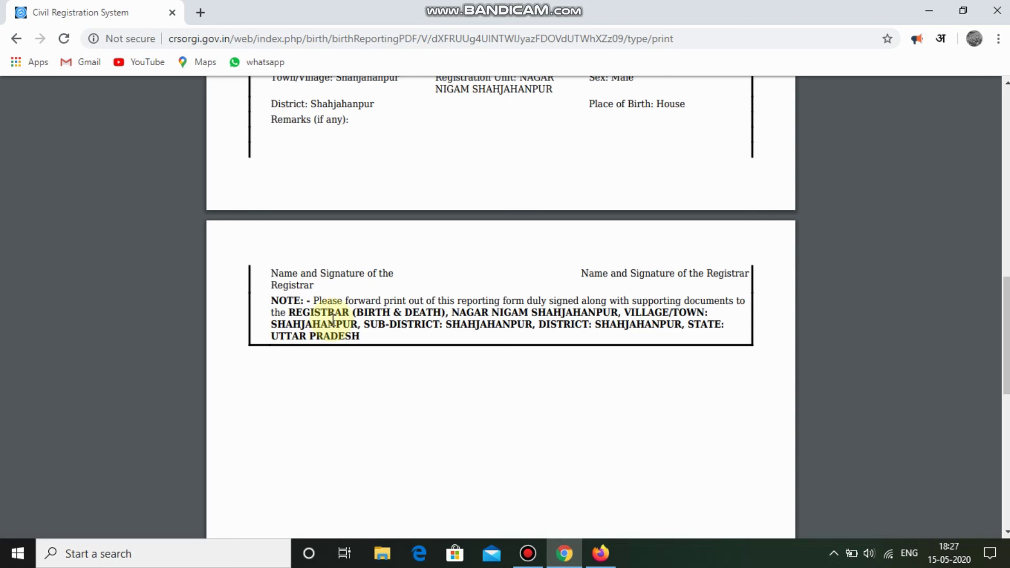
scroll(333, 320, "up", 2)
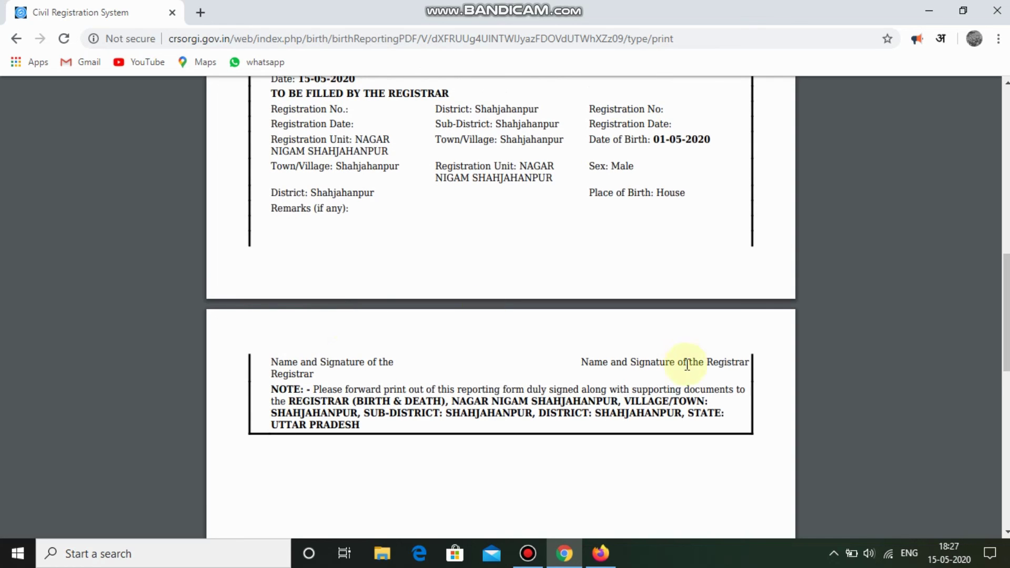
scroll(501, 305, "up", 12)
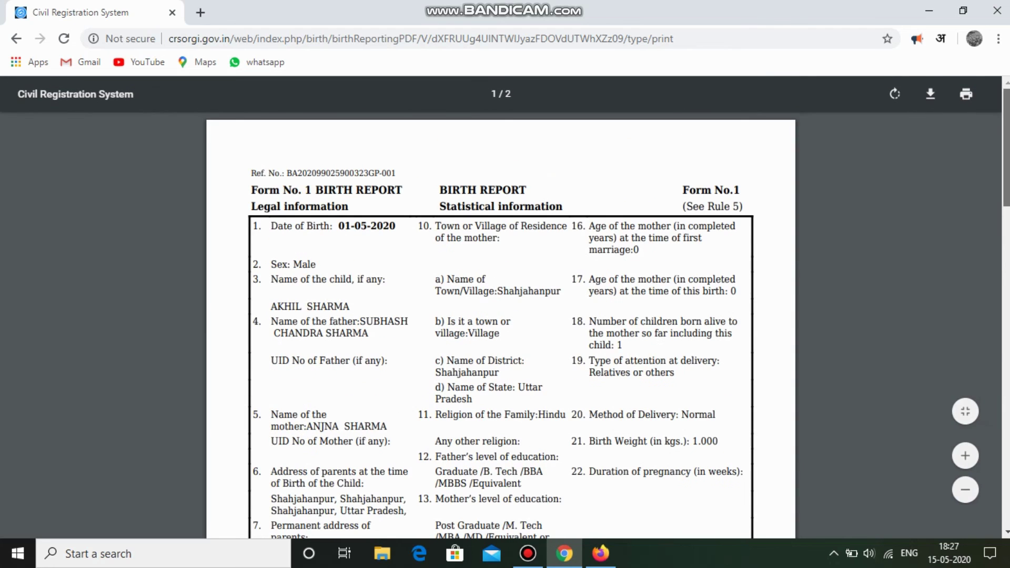
scroll(735, 141, "down", 15)
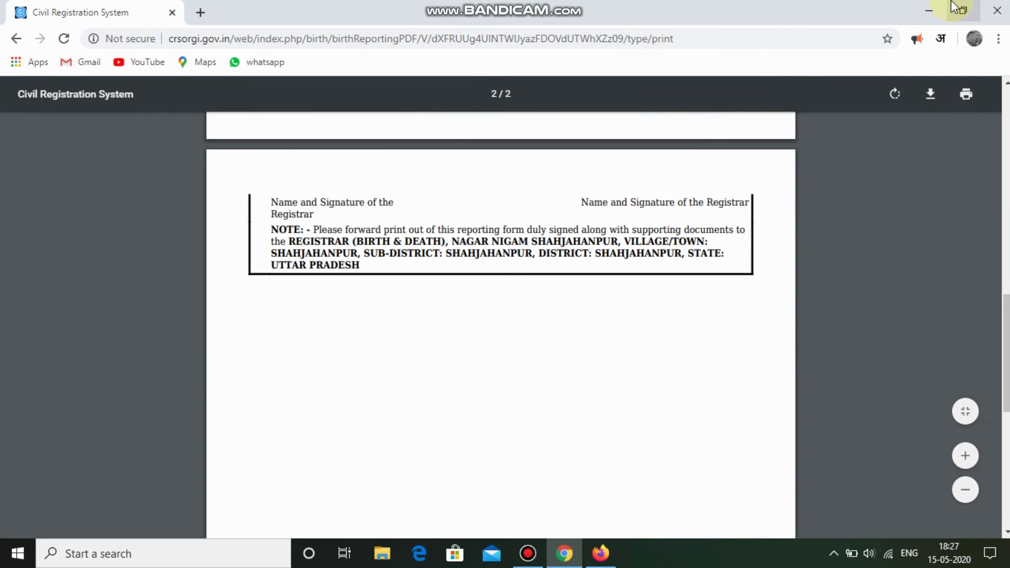